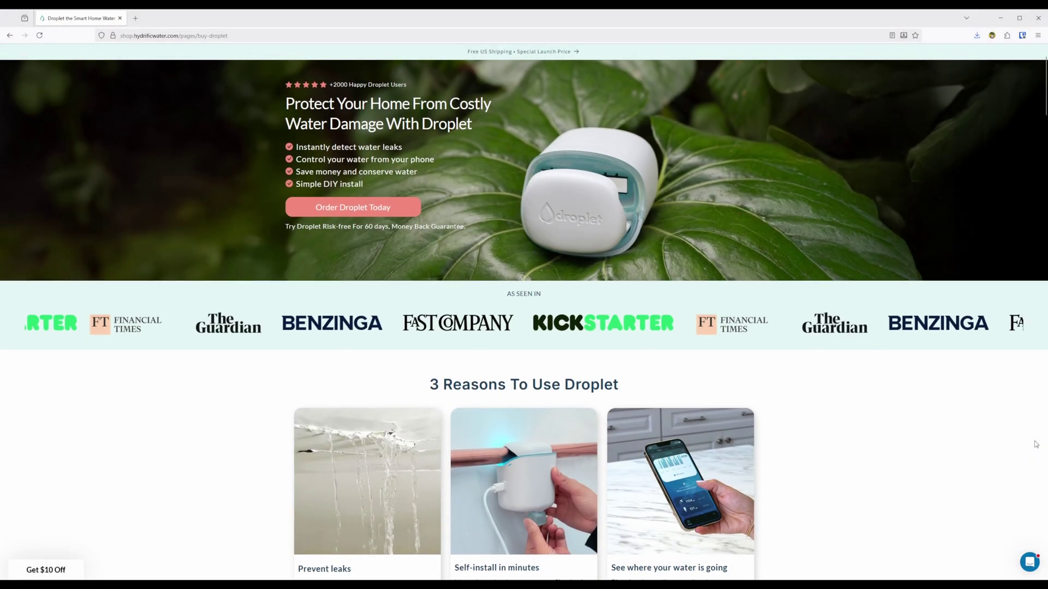
# Scroll the Droplet product page past '3 Reasons To Use Droplet' to the $199.00 price and Order Now button.
pyautogui.scroll(-1, 1036, 444)
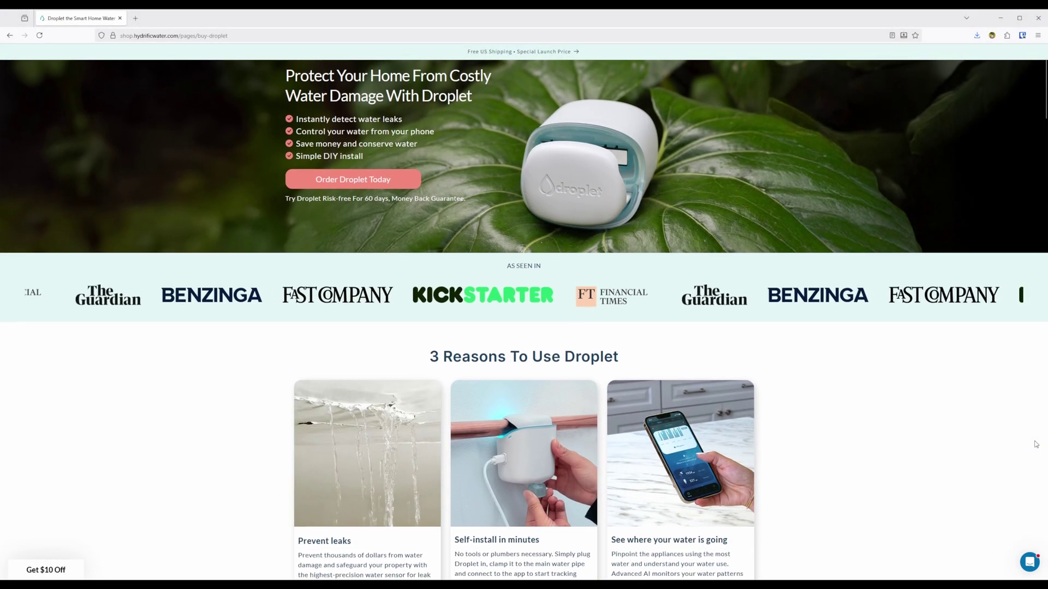
pyautogui.scroll(-1, 1036, 444)
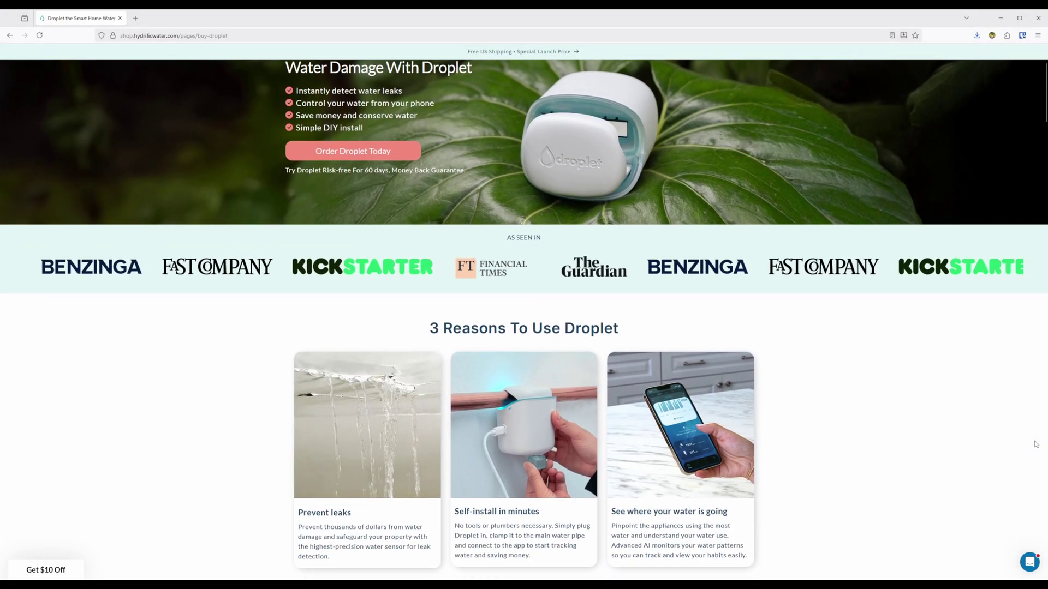
pyautogui.scroll(-1, 1036, 444)
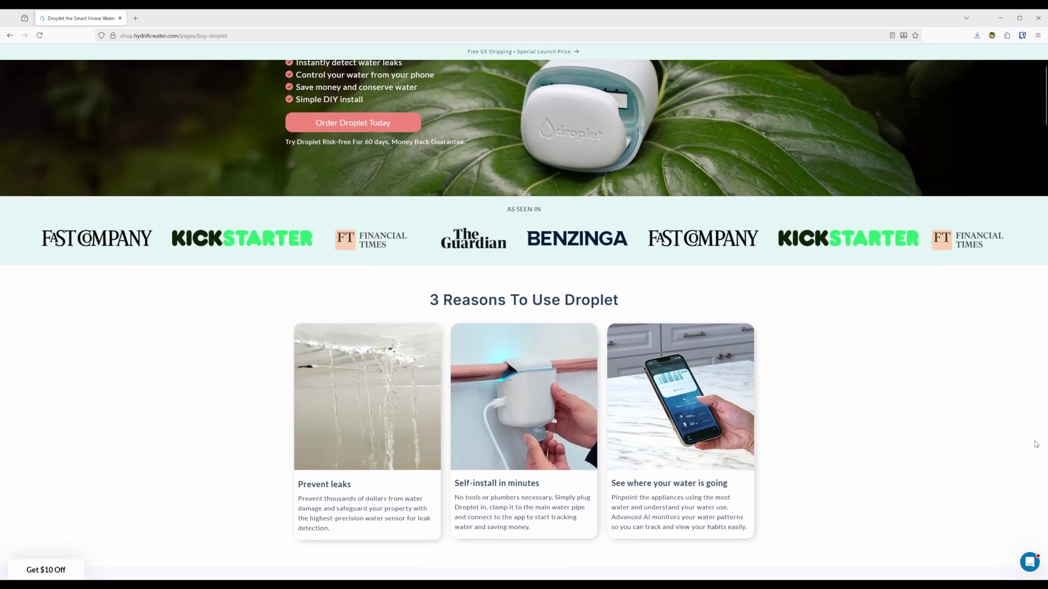
pyautogui.scroll(-1, 1036, 445)
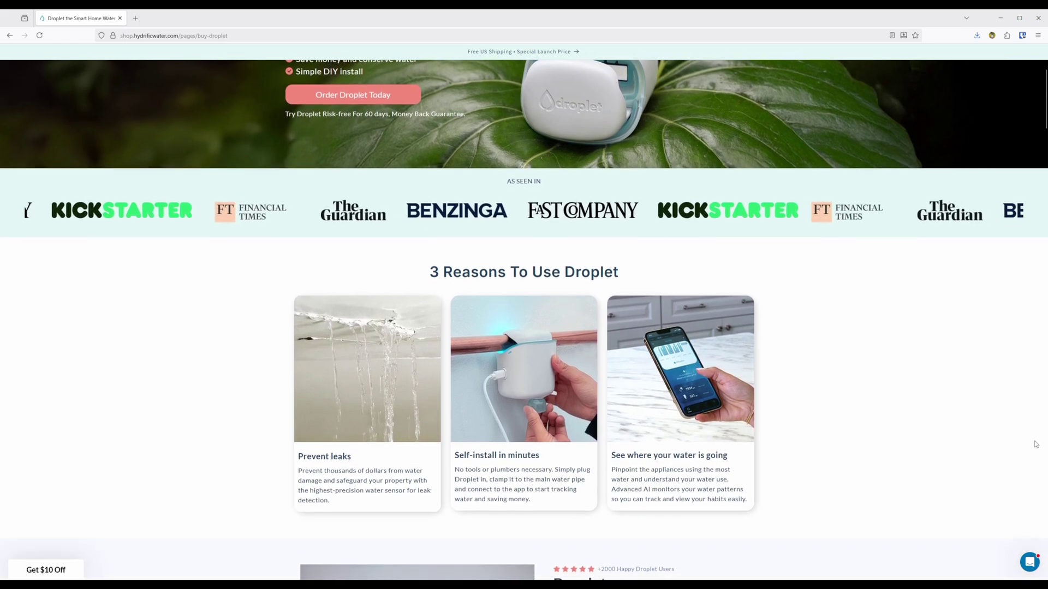
pyautogui.scroll(-1, 1035, 444)
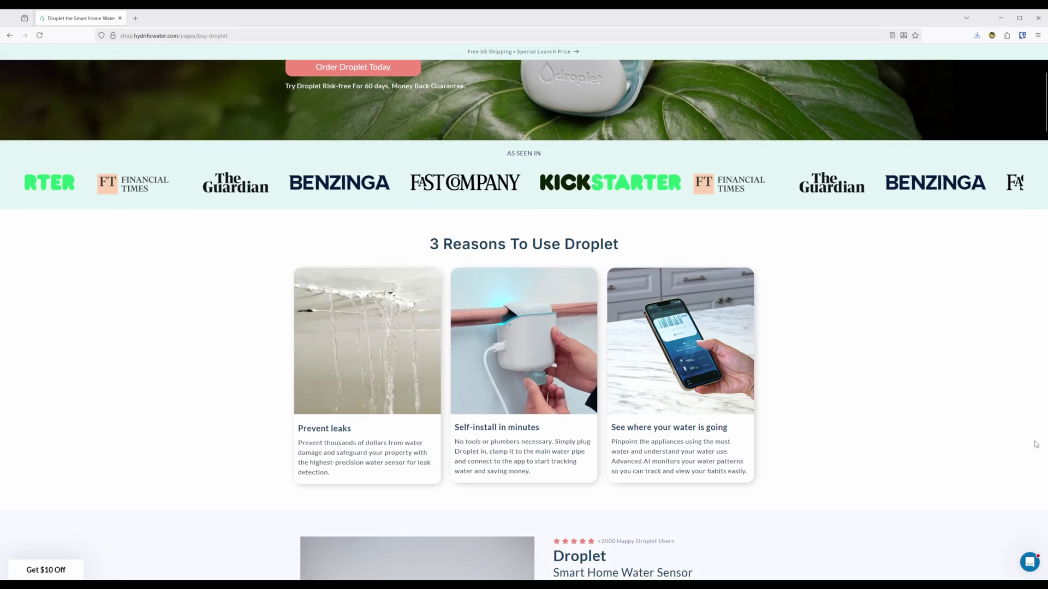
pyautogui.scroll(-1, 1036, 444)
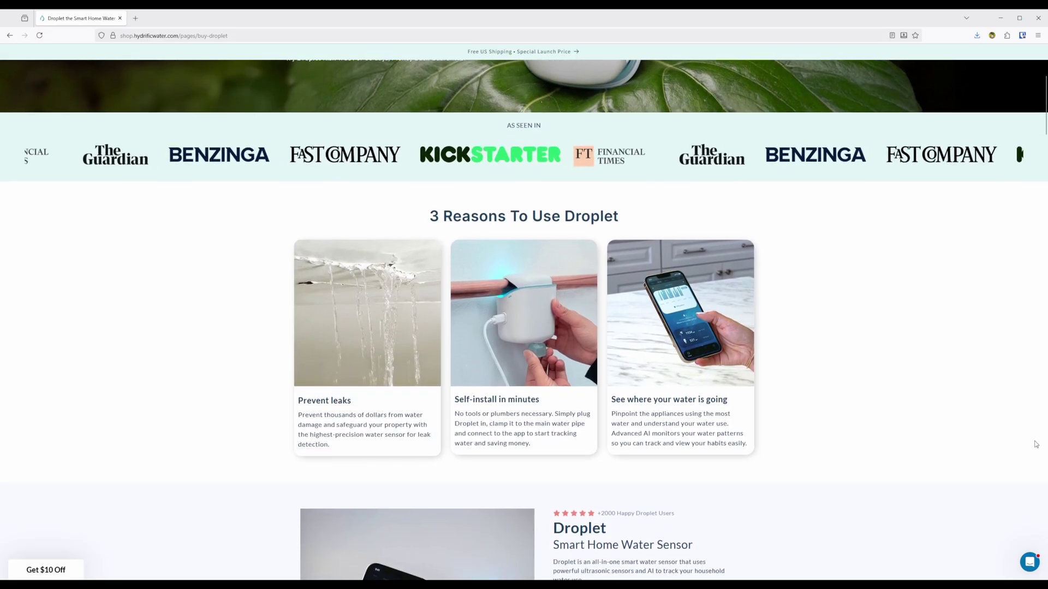
pyautogui.scroll(-1, 1035, 444)
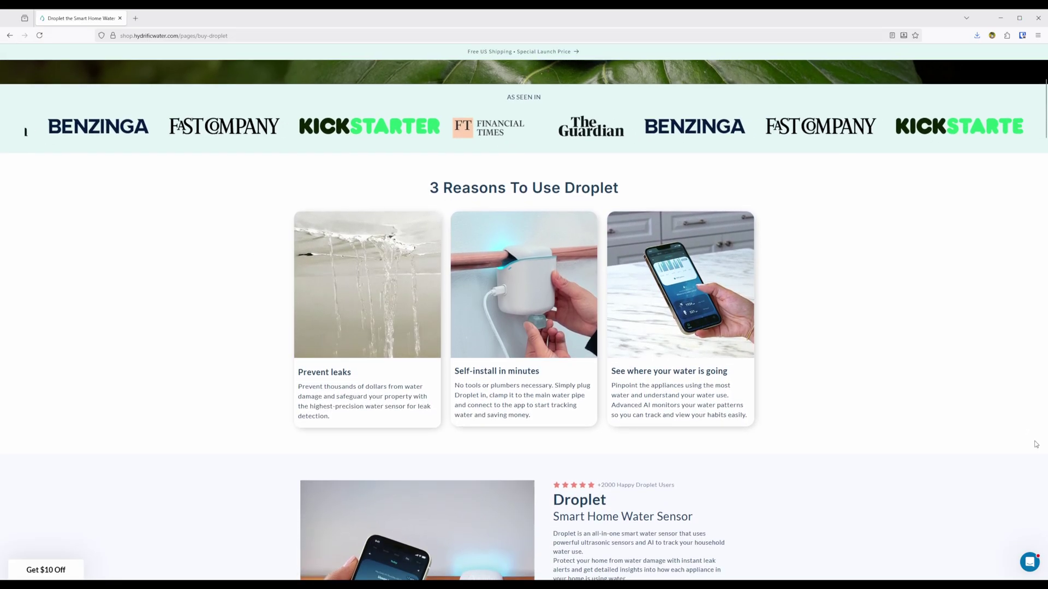
pyautogui.scroll(-1, 1035, 445)
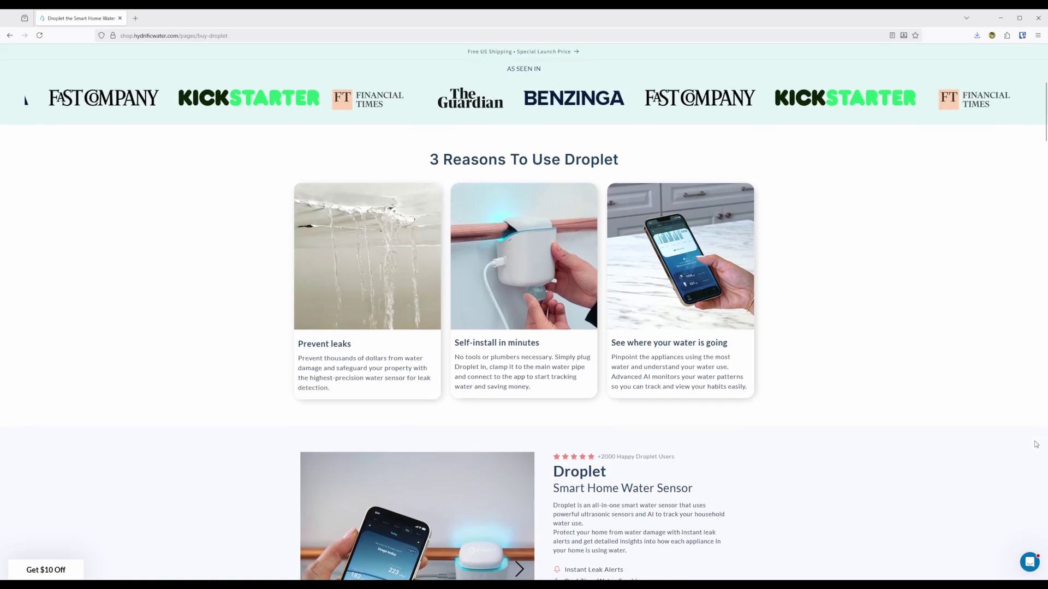
pyautogui.scroll(-1, 1035, 444)
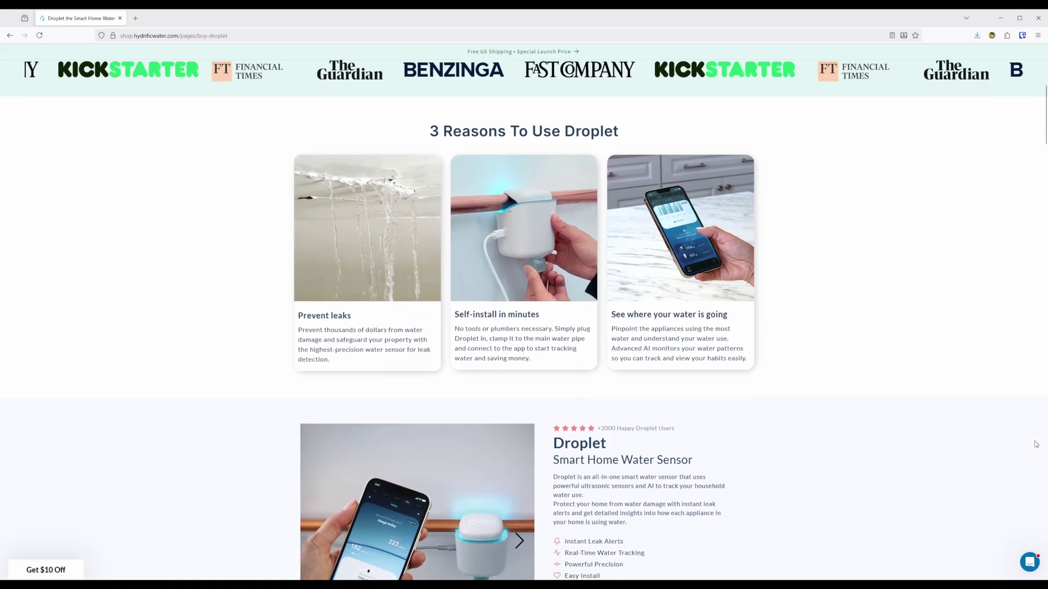
pyautogui.scroll(-1, 1036, 445)
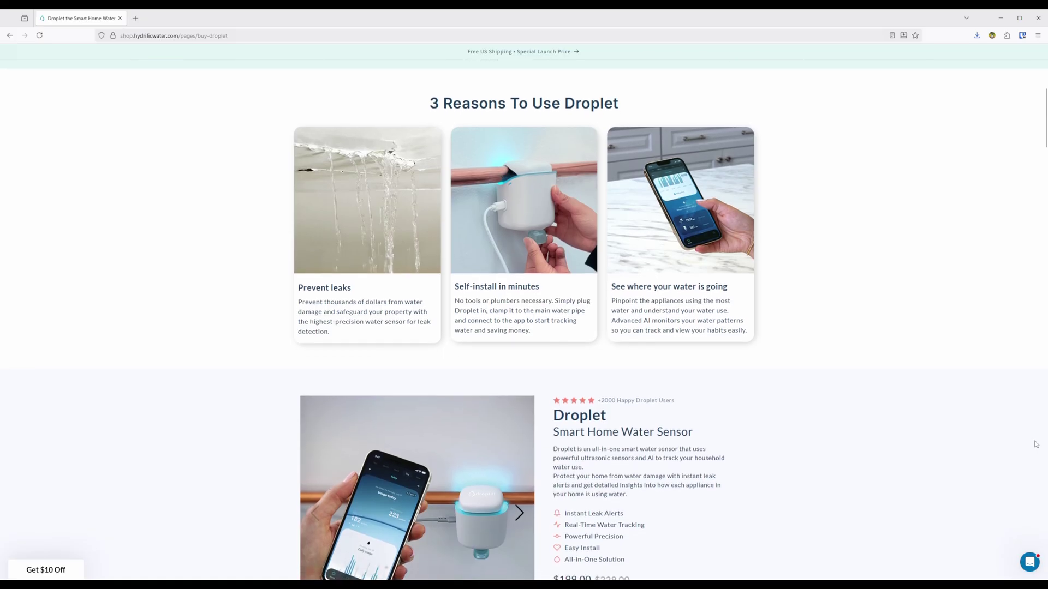
pyautogui.scroll(-1, 1036, 444)
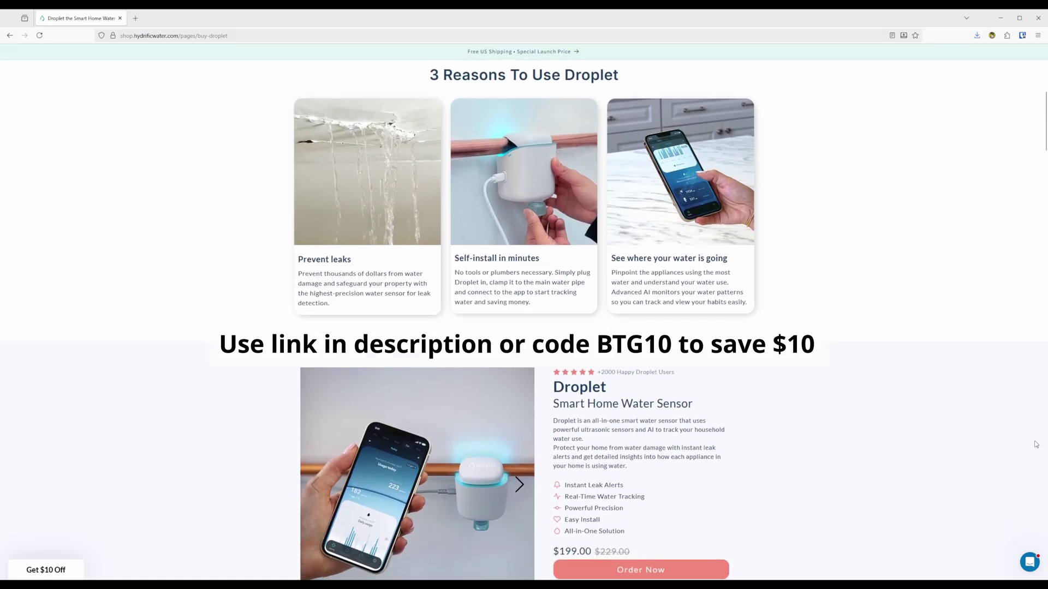
pyautogui.scroll(-2, 1036, 444)
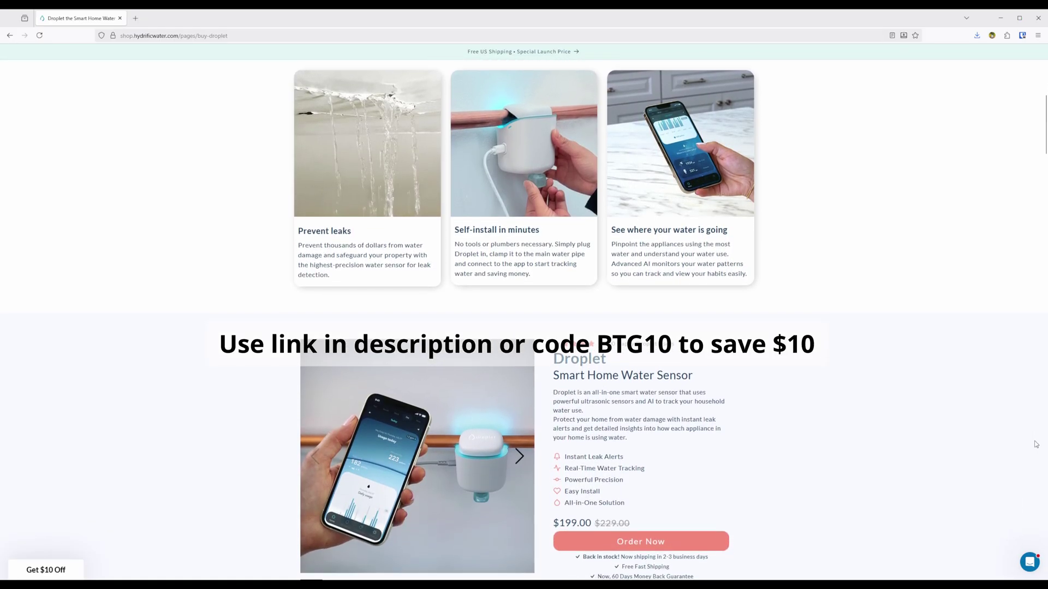
pyautogui.scroll(-2, 1036, 444)
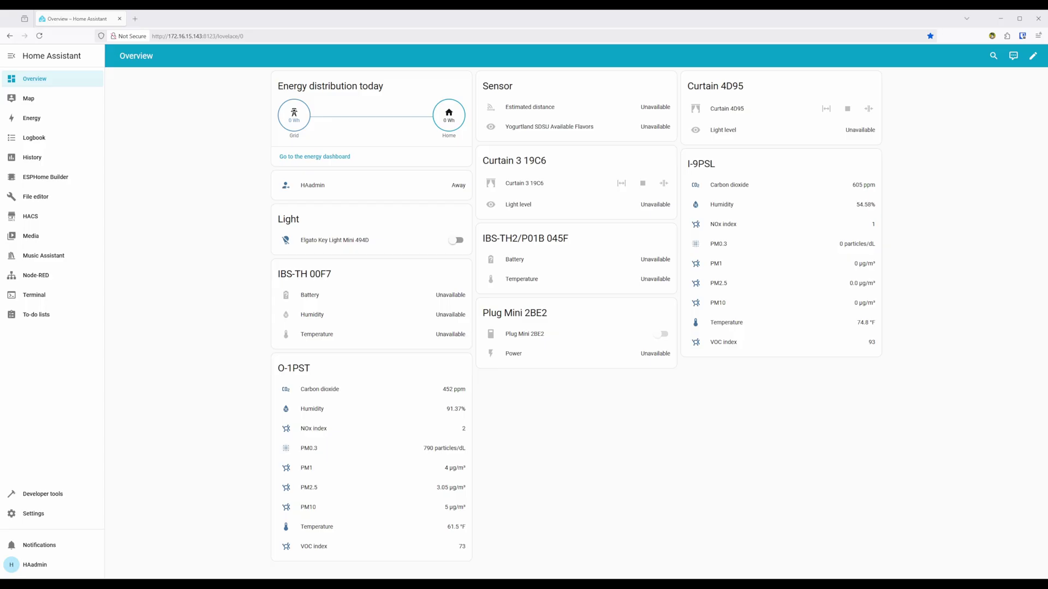
# Add the MQTT integration in Devices & services using the official Mosquitto MQTT Broker add-on.
pyautogui.click(60, 514)
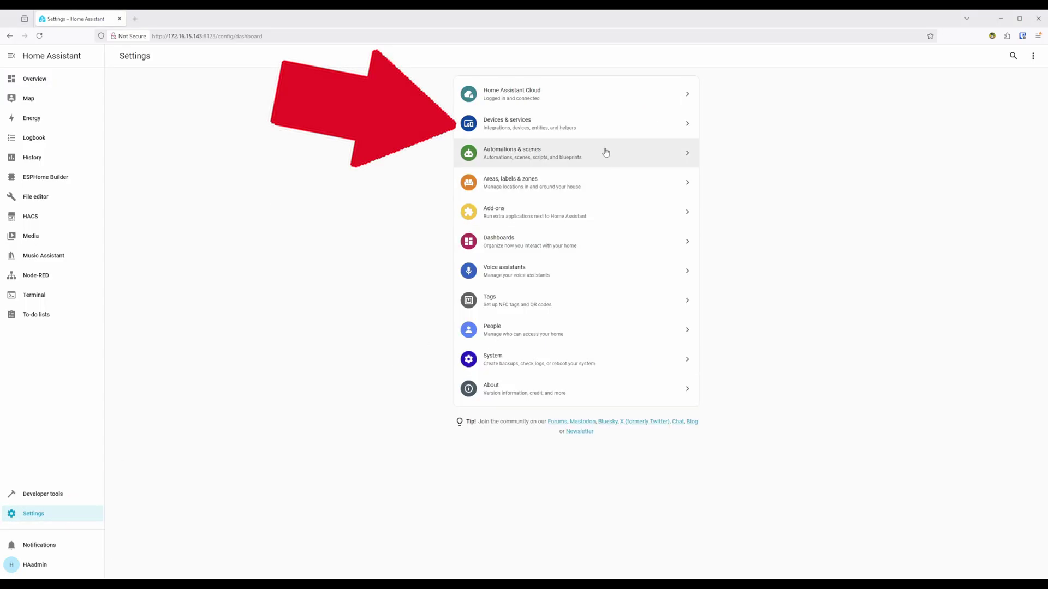
pyautogui.click(620, 132)
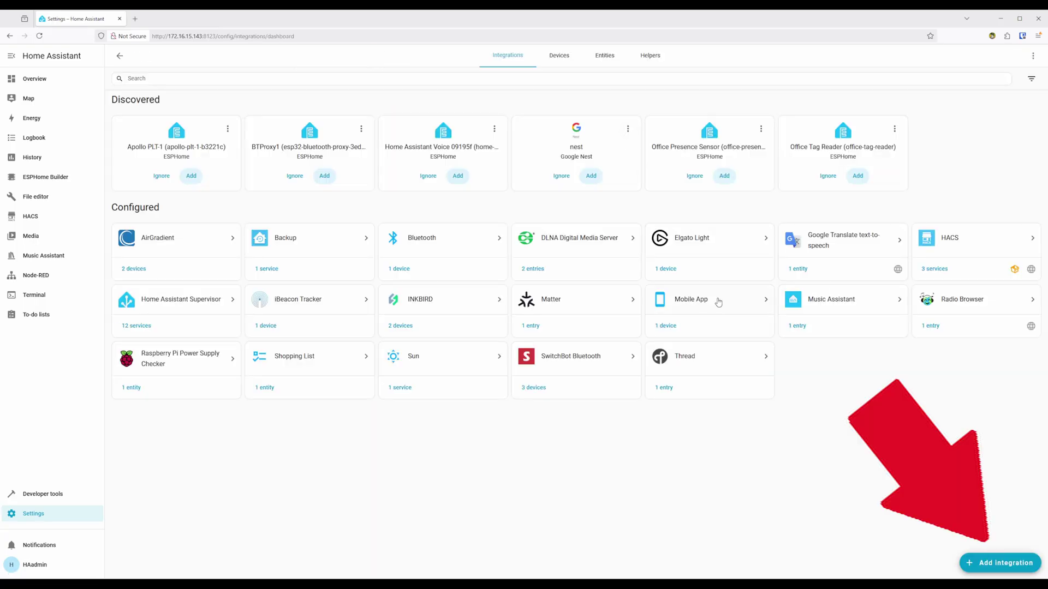
pyautogui.click(1005, 564)
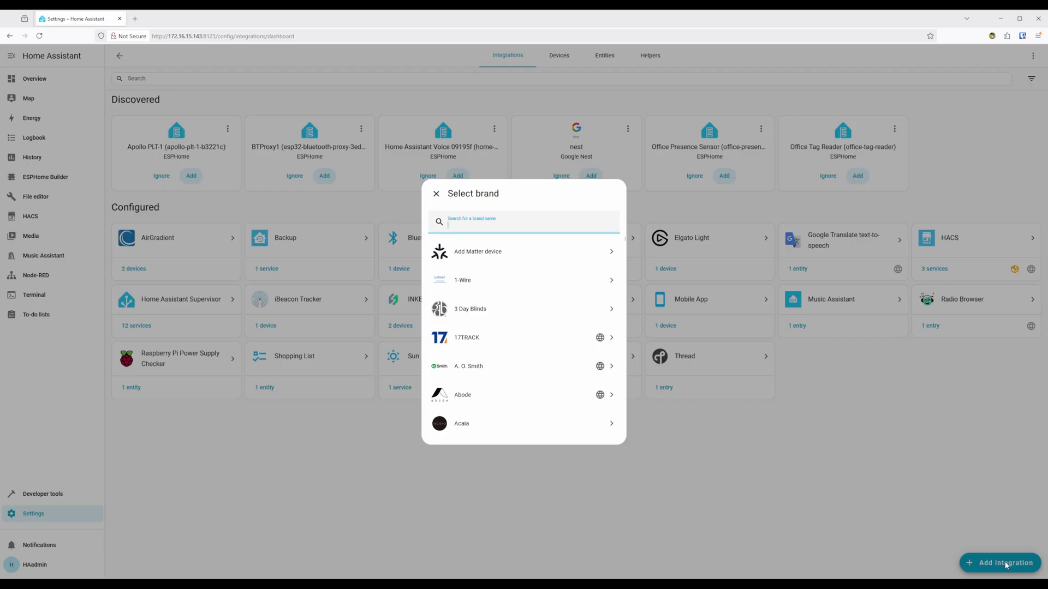
pyautogui.write('mqt')
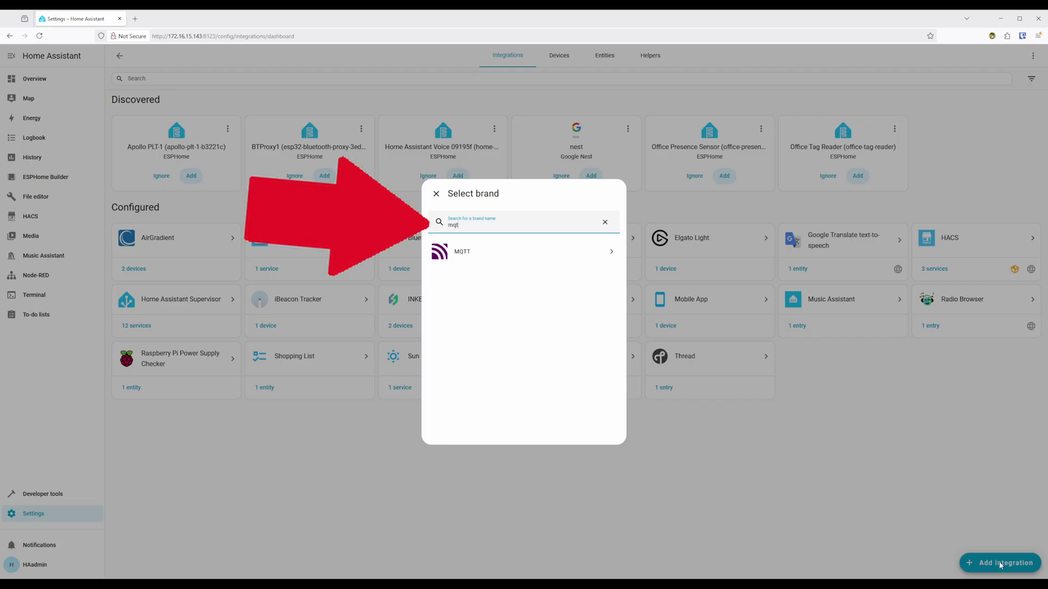
pyautogui.write('t')
pyautogui.click(592, 252)
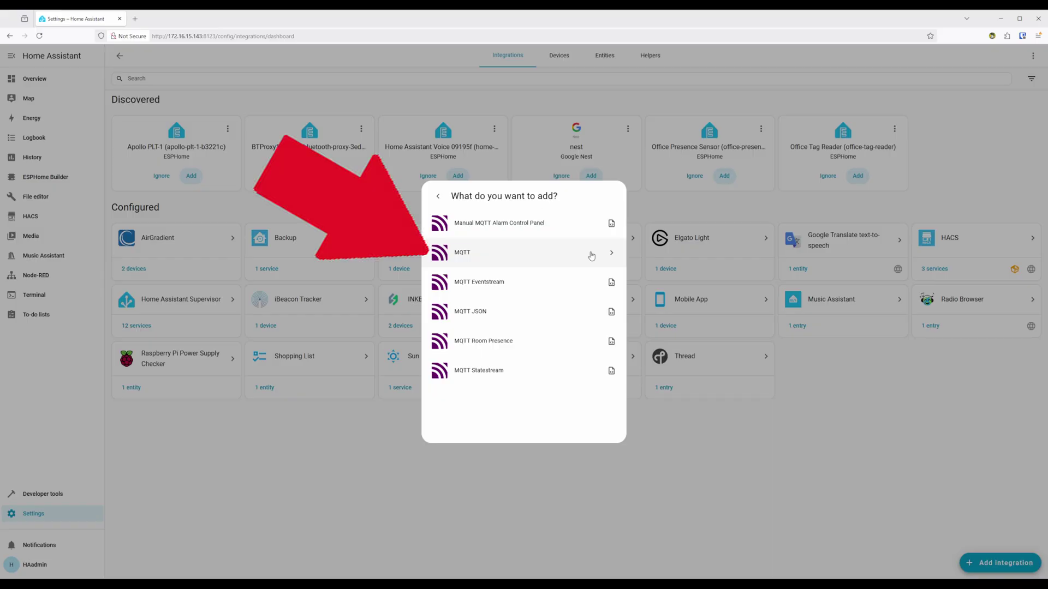
pyautogui.click(592, 253)
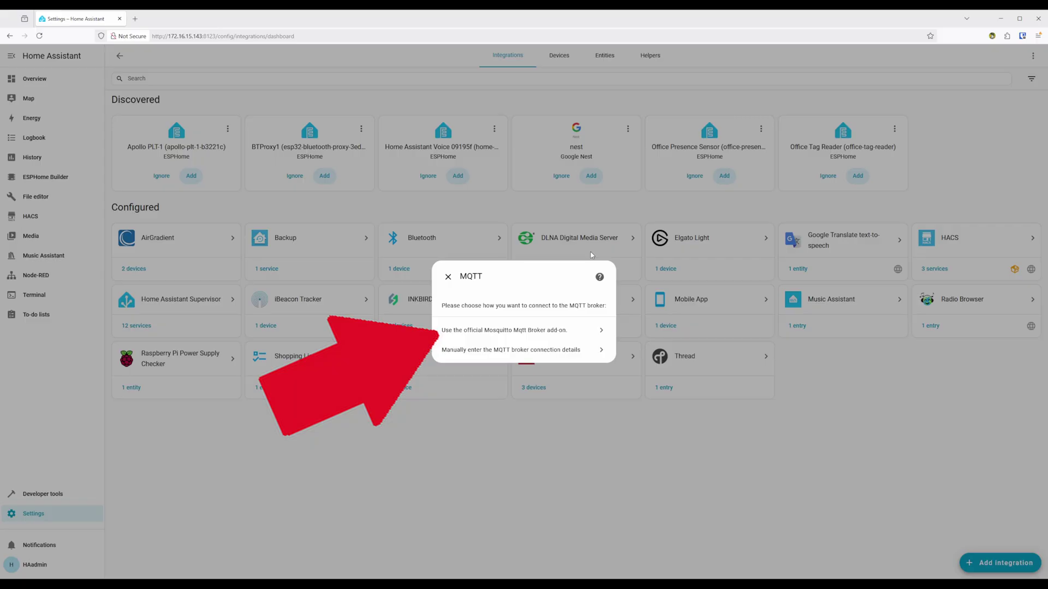
pyautogui.click(585, 332)
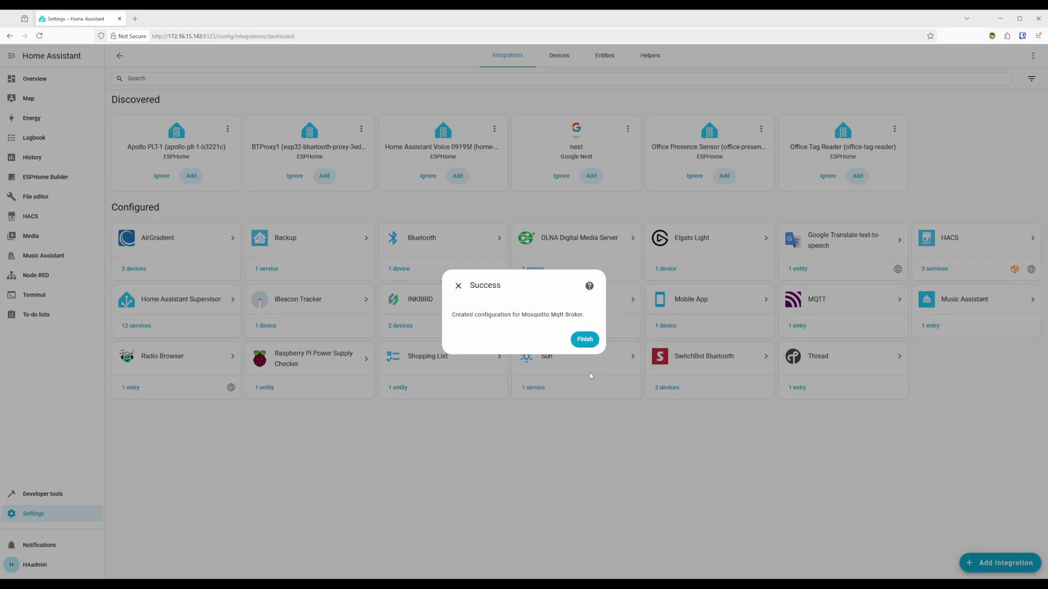
pyautogui.click(584, 339)
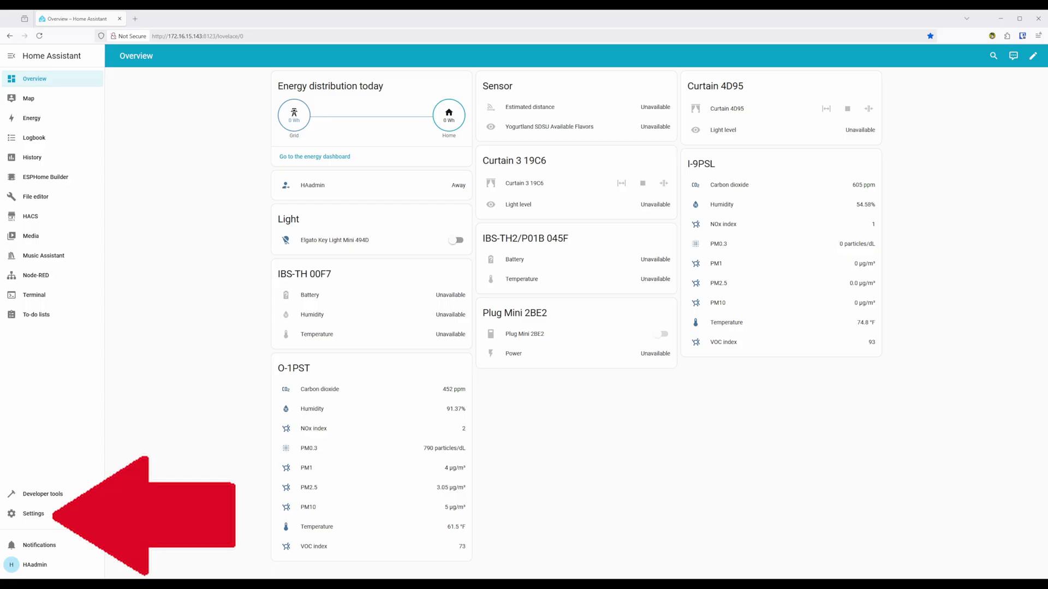
# Open the Mosquitto broker add-on and turn on its Watchdog.
pyautogui.click(85, 514)
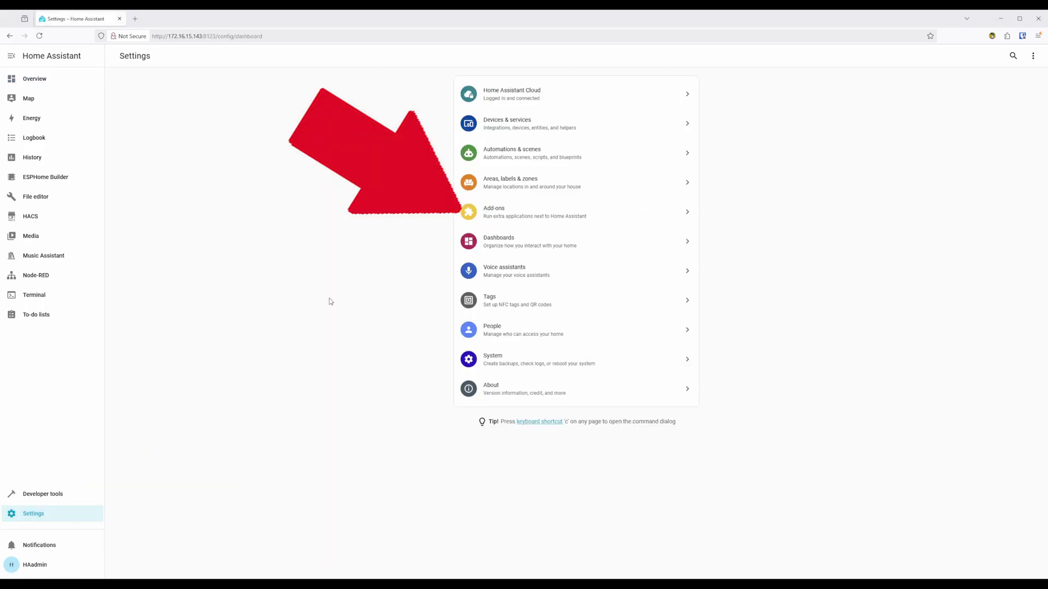
pyautogui.click(502, 218)
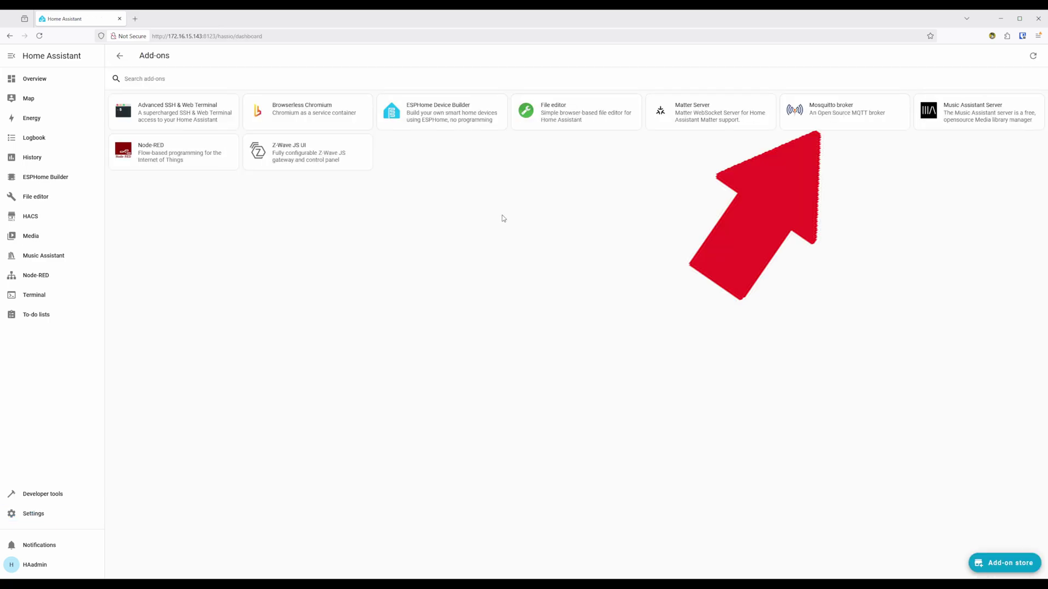
pyautogui.click(833, 113)
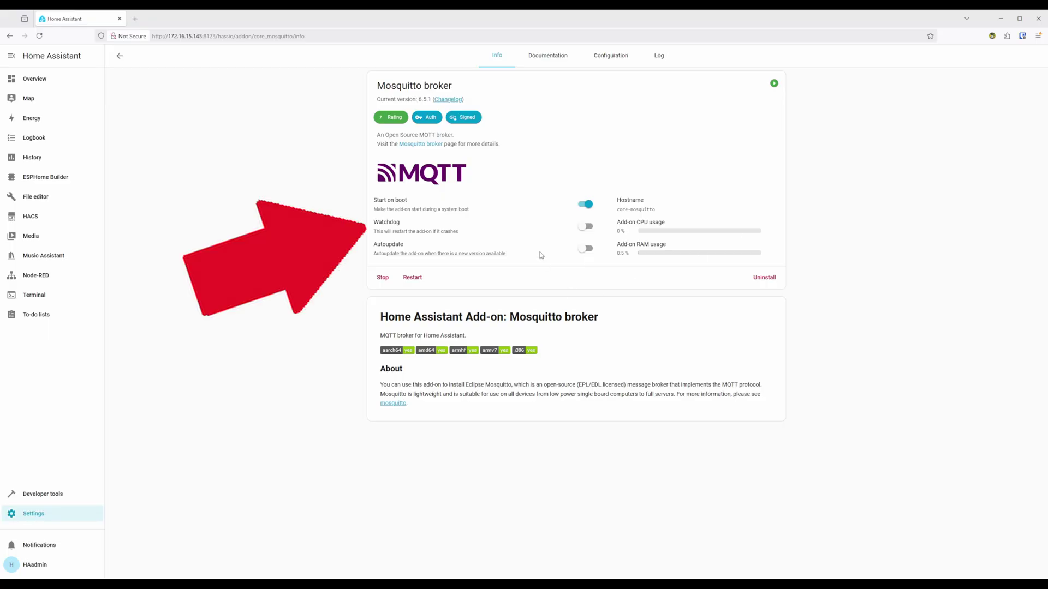
pyautogui.click(585, 227)
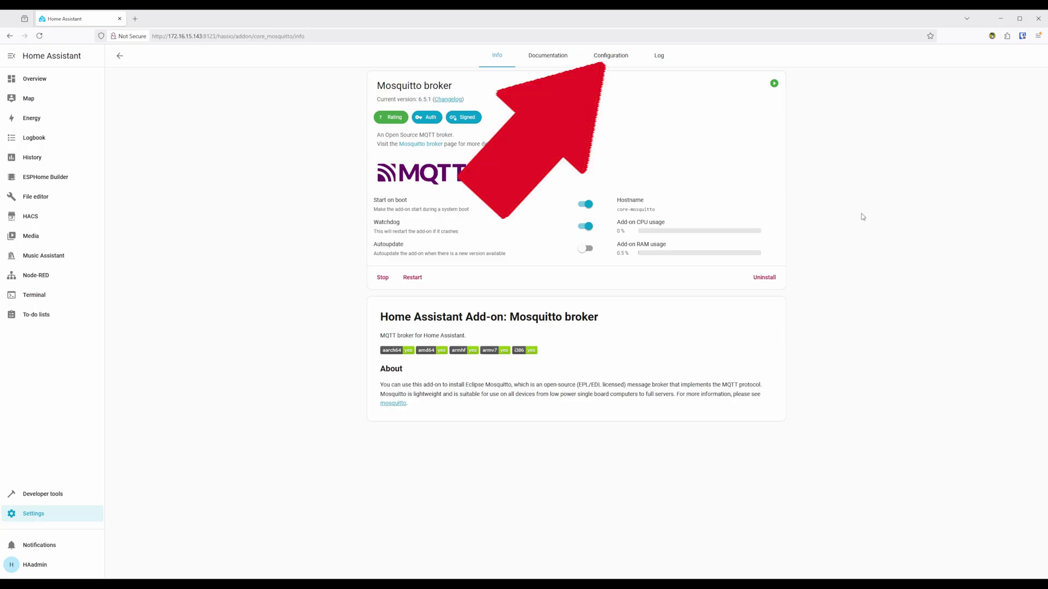
# Add a Droplet username and password under Logins in the broker configuration, save, and restart the broker.
pyautogui.click(600, 58)
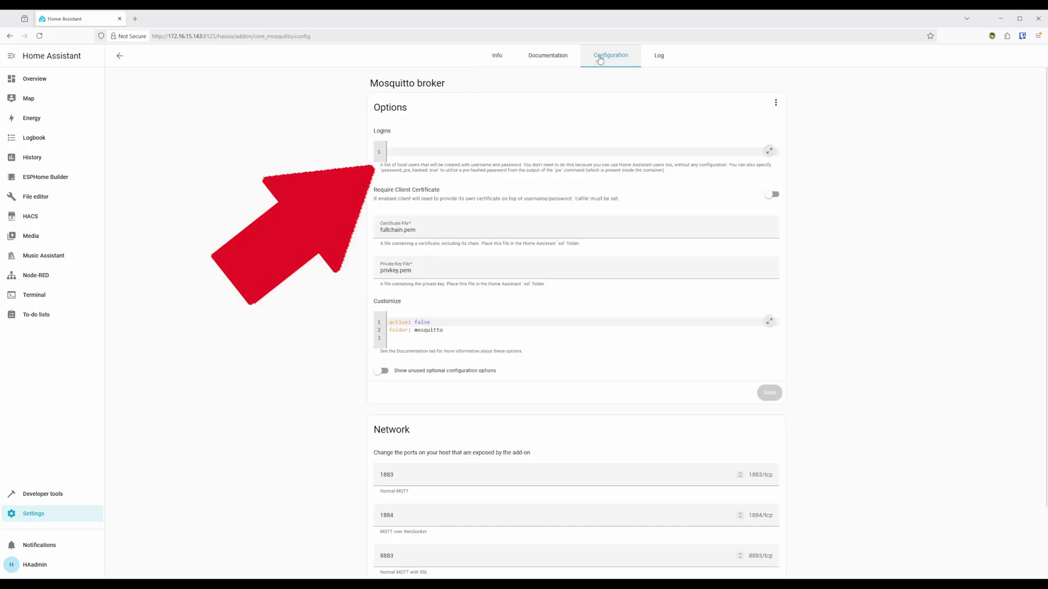
pyautogui.click(393, 152)
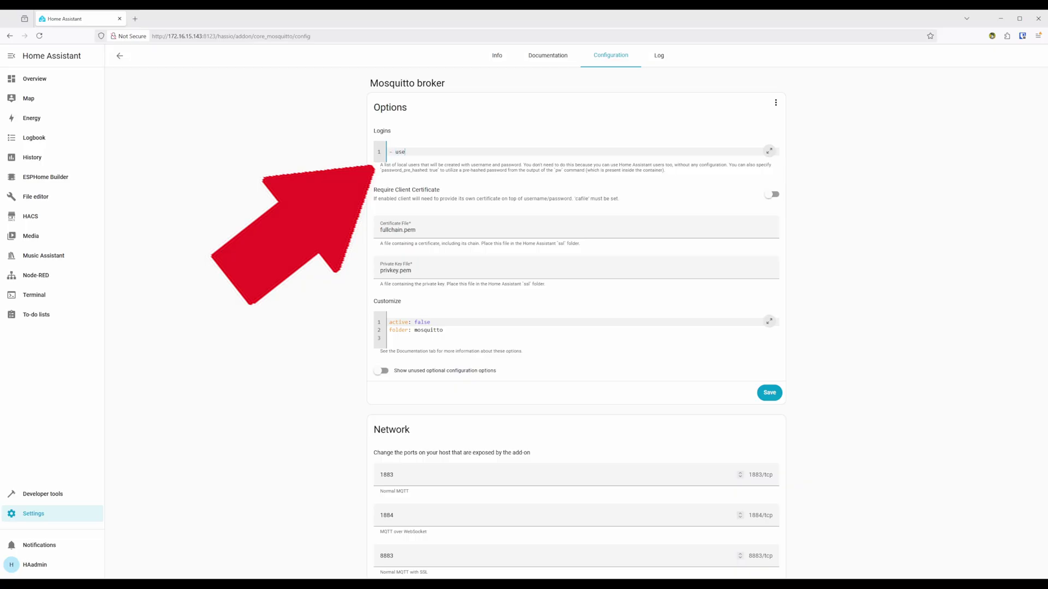
pyautogui.press('Return')
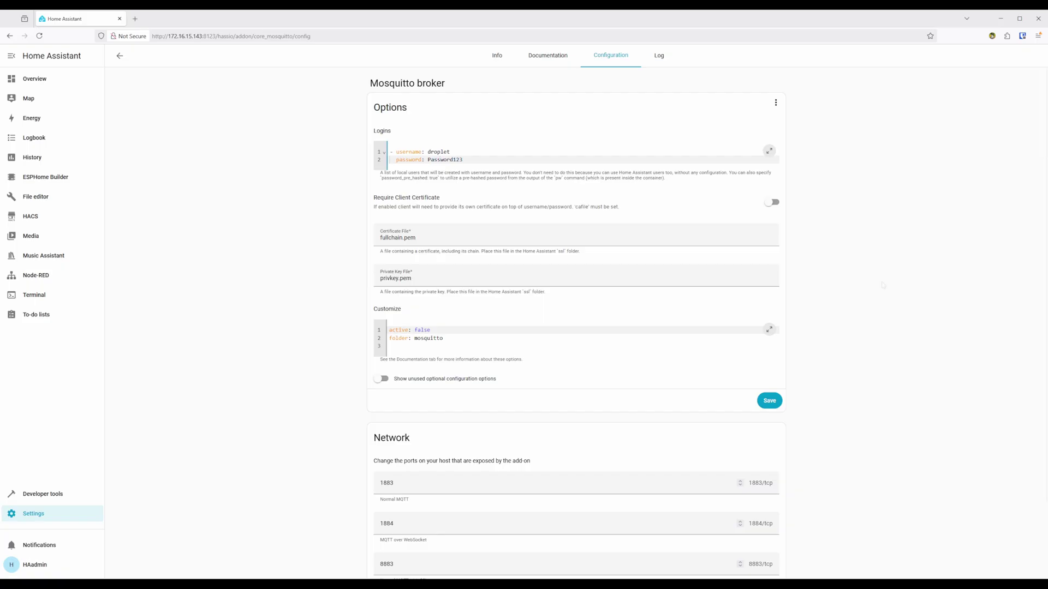
pyautogui.click(769, 403)
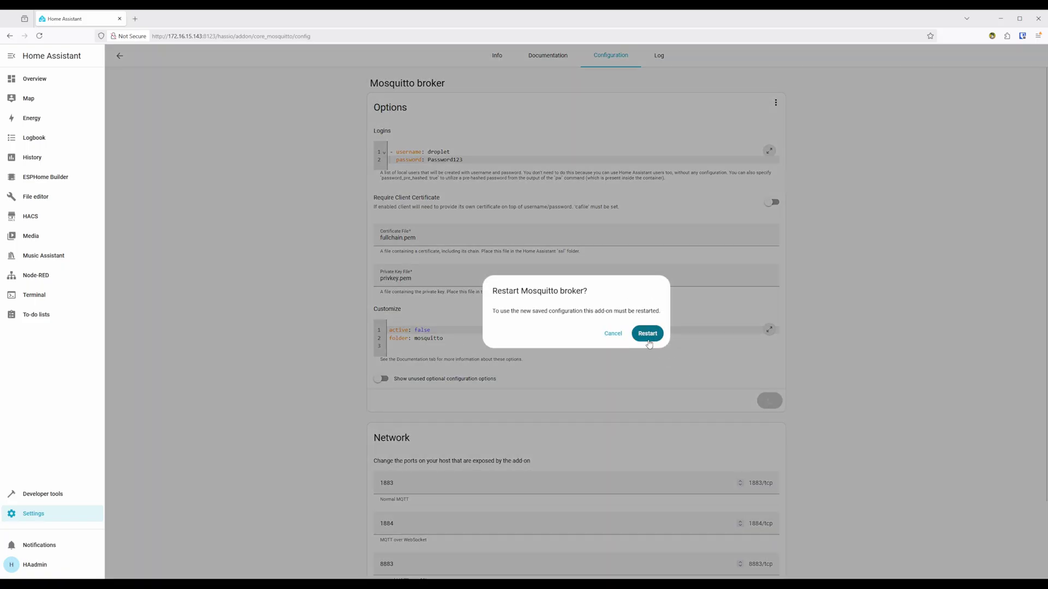
pyautogui.click(649, 337)
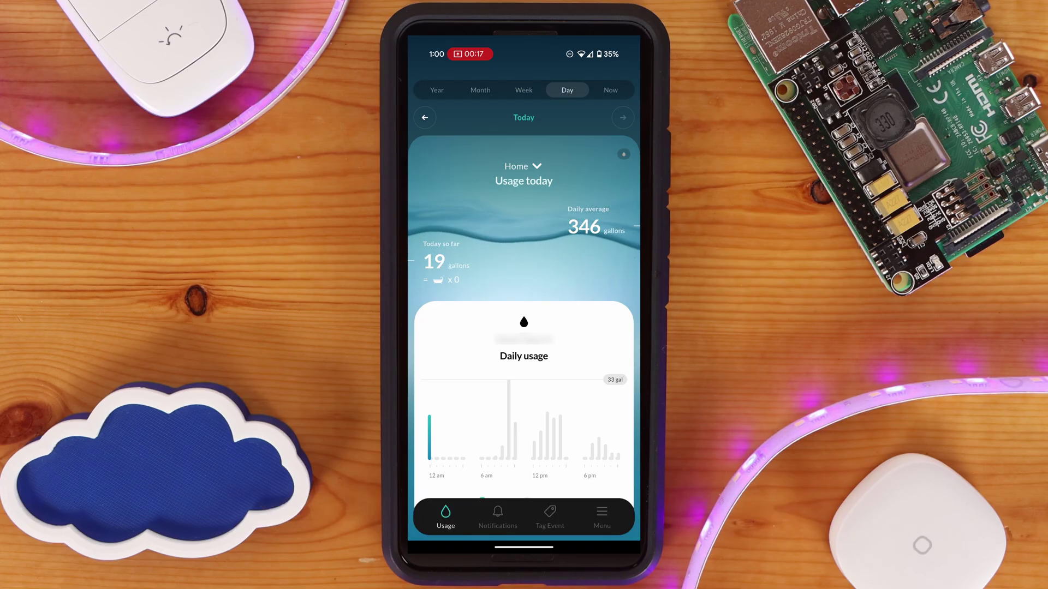
# Go from the Droplet app's Menu to Droplet Settings and its API Integration page.
pyautogui.click(602, 518)
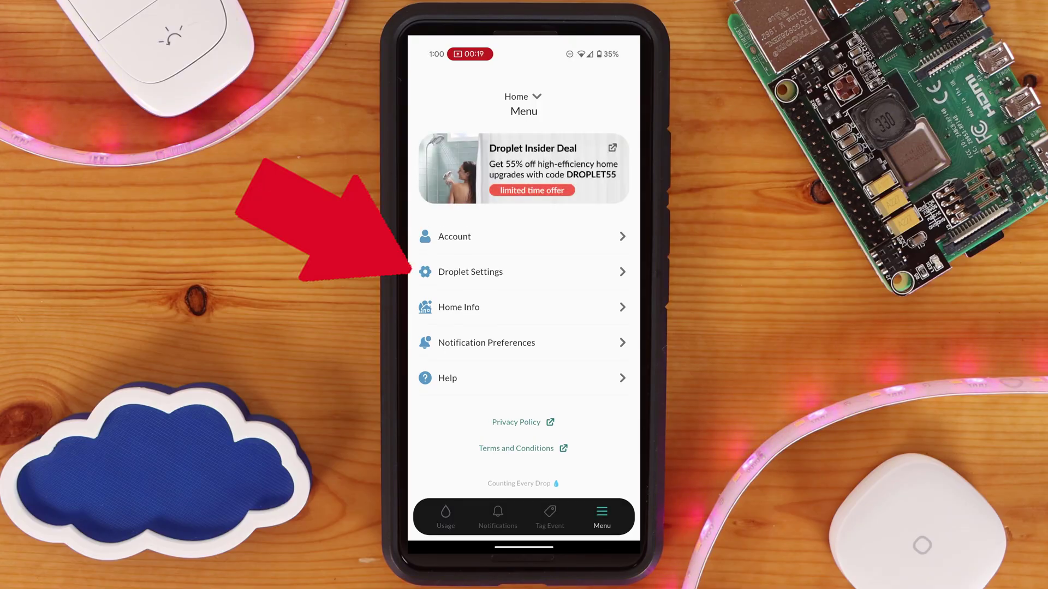
pyautogui.click(471, 271)
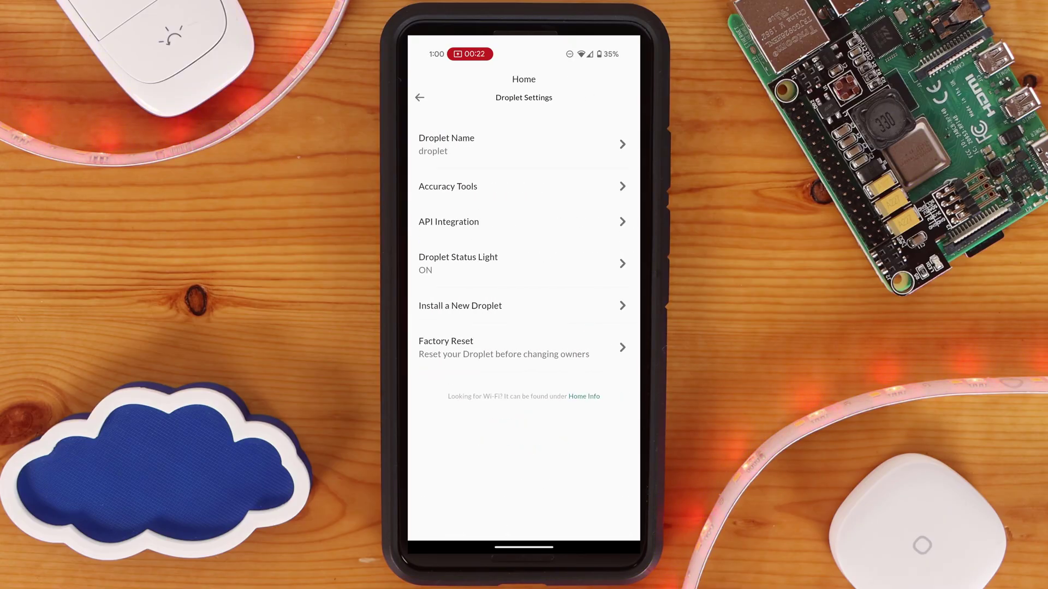
pyautogui.click(448, 222)
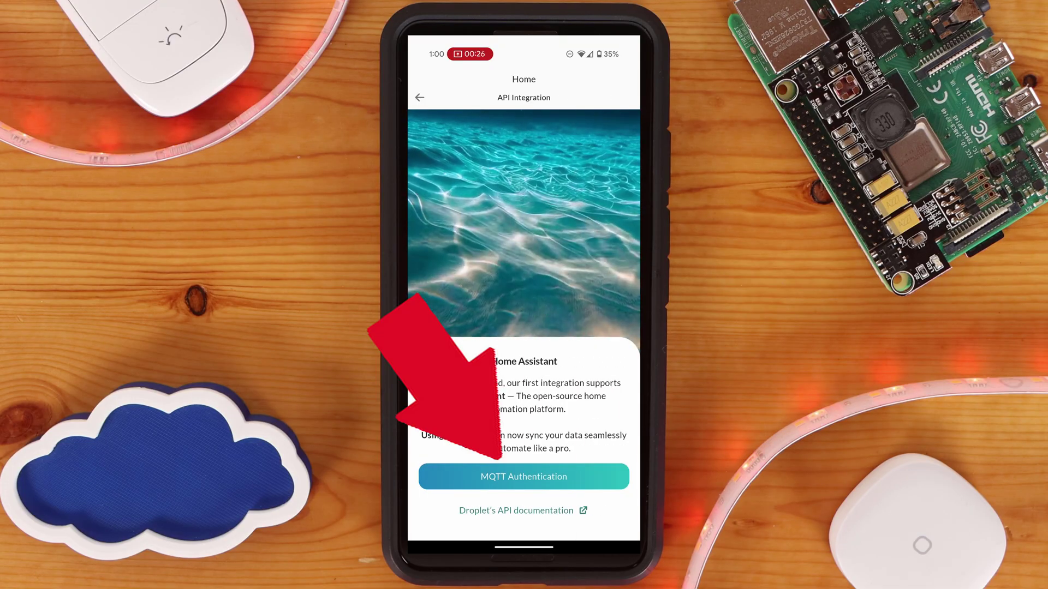
# Authenticate MQTT with host 172.16.15.143 and the broker username and password.
pyautogui.click(524, 477)
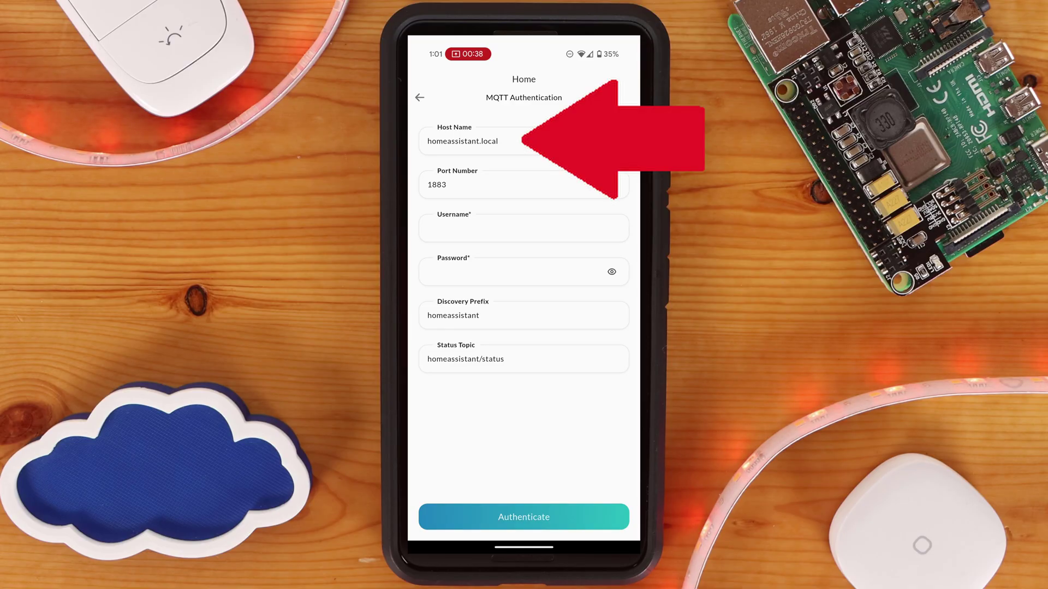
pyautogui.click(499, 141)
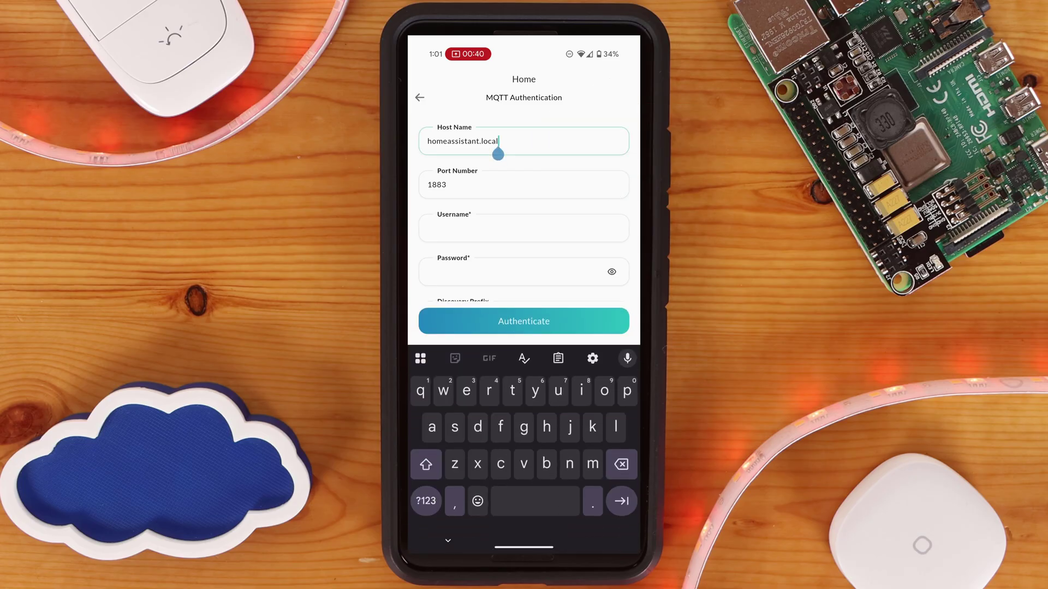
pyautogui.press('BackSpace')
pyautogui.press('BackSpace')
pyautogui.press('BackSpace')
pyautogui.press('BackSpace')
pyautogui.press('BackSpace')
pyautogui.press('BackSpace')
pyautogui.press('BackSpace')
pyautogui.press('BackSpace')
pyautogui.press('BackSpace')
pyautogui.press('BackSpace')
pyautogui.press('BackSpace')
pyautogui.press('BackSpace')
pyautogui.press('BackSpace')
pyautogui.press('BackSpace')
pyautogui.press('BackSpace')
pyautogui.press('BackSpace')
pyautogui.press('BackSpace')
pyautogui.press('BackSpace')
pyautogui.press('BackSpace')
pyautogui.write('172.16.15.143')
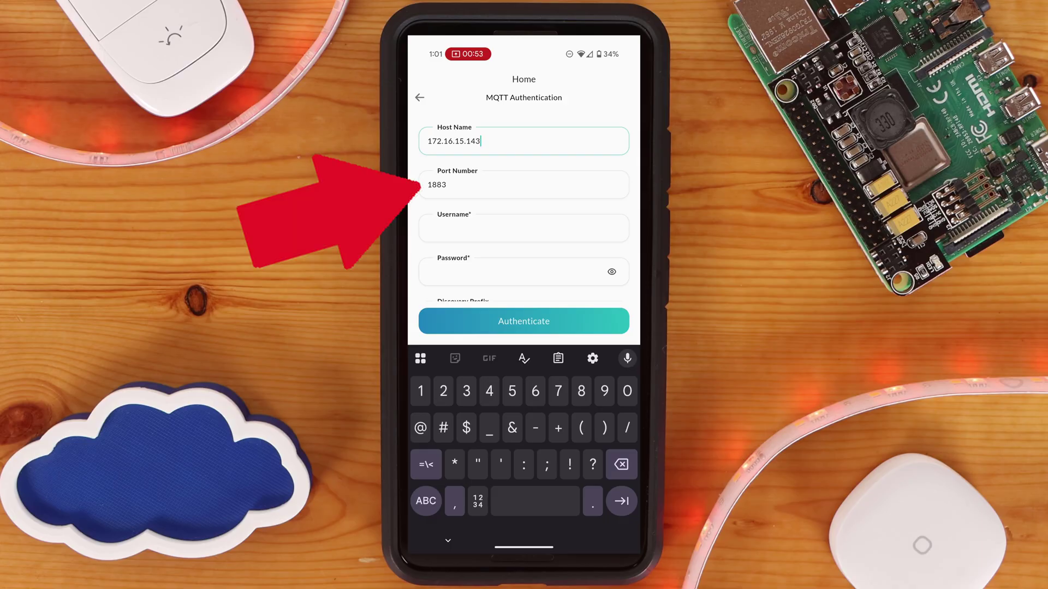
pyautogui.click(524, 228)
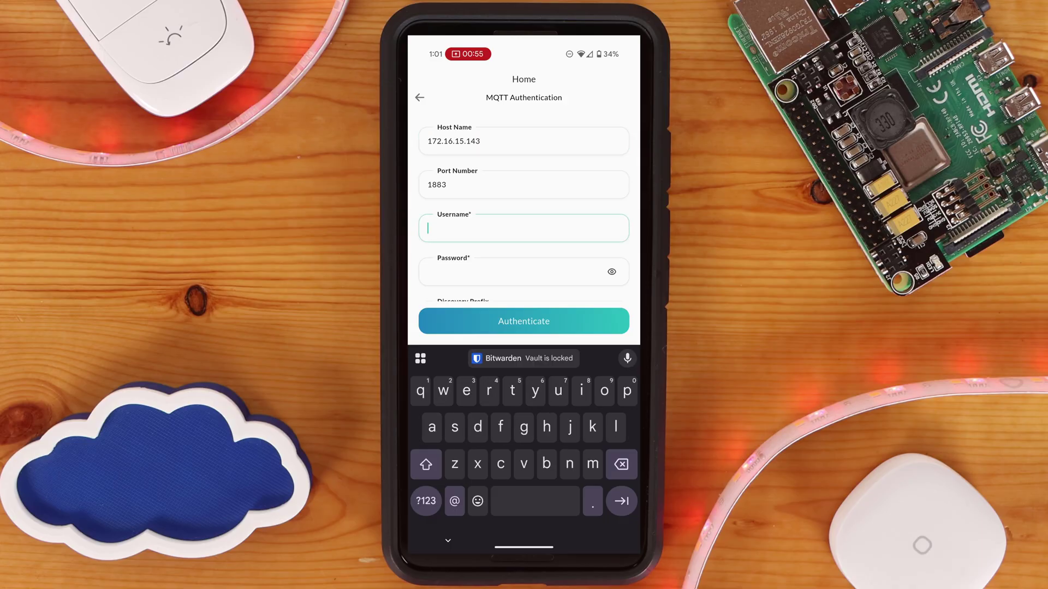
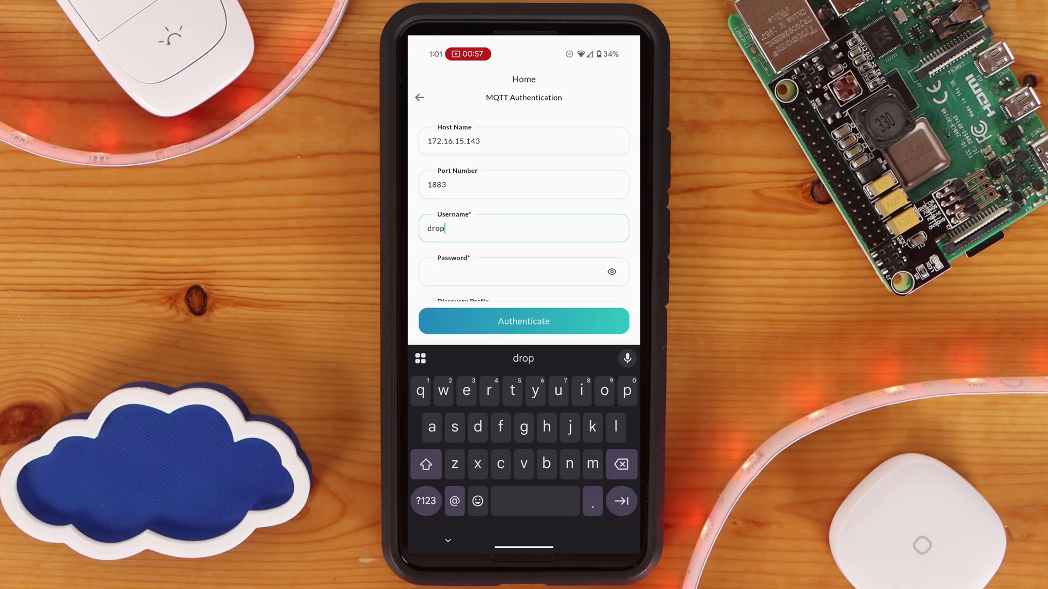
pyautogui.press('Tab')
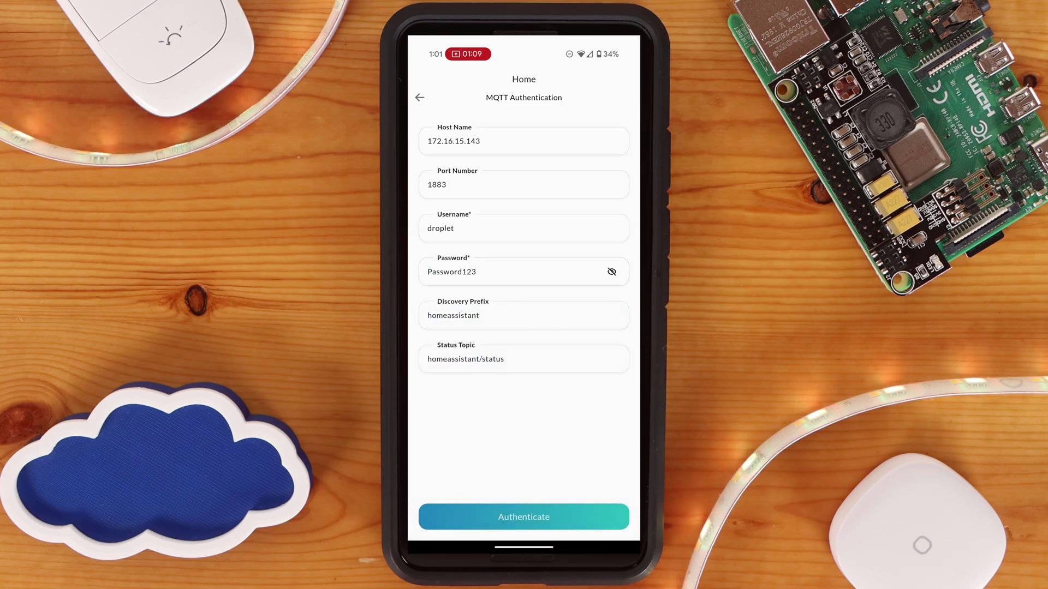
pyautogui.click(611, 272)
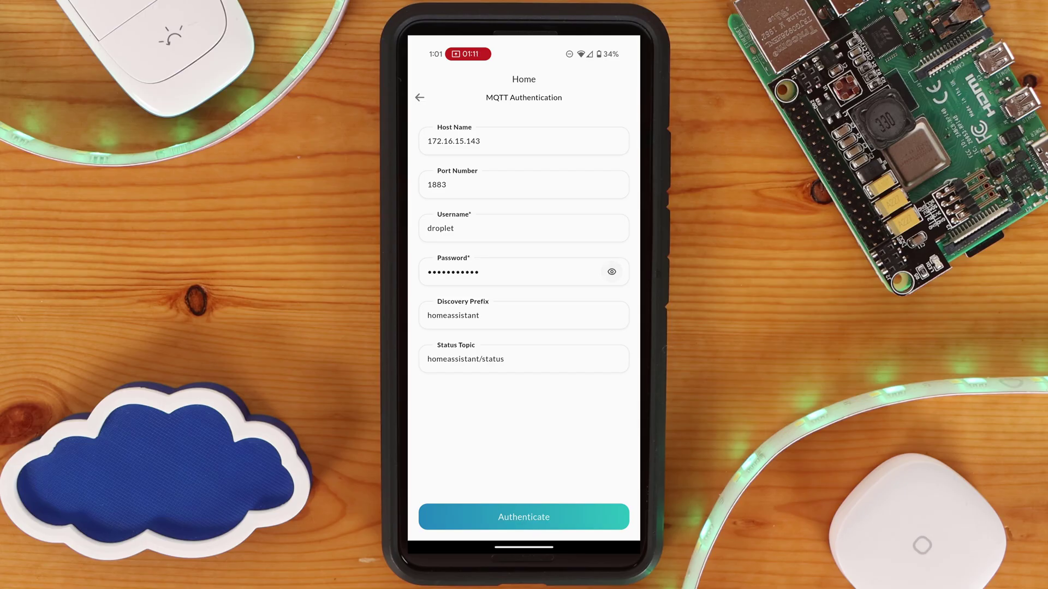
pyautogui.click(524, 517)
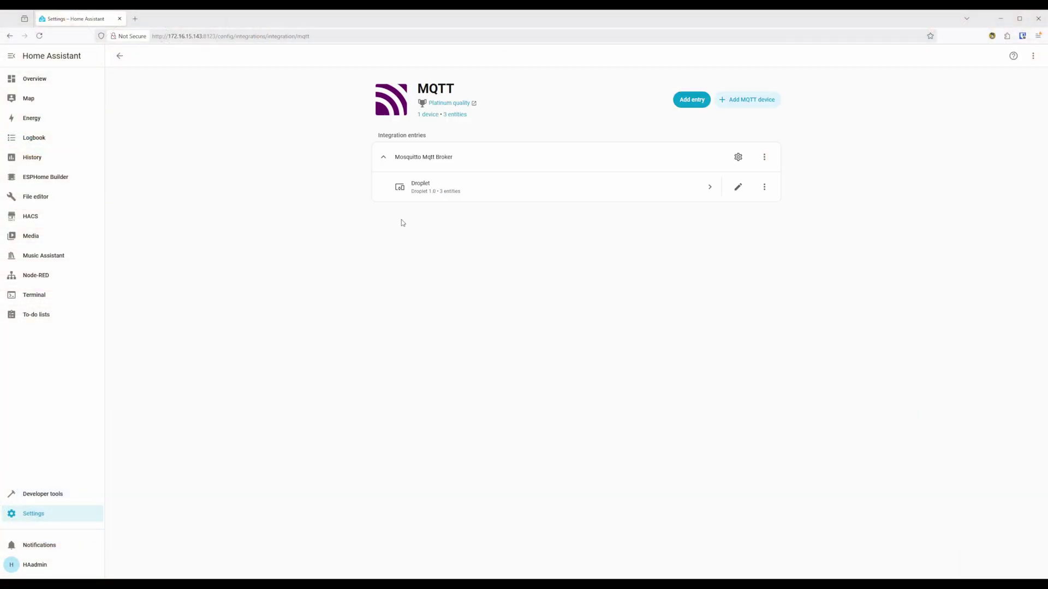
# Open the Droplet device page from the MQTT integration's device list.
pyautogui.click(426, 187)
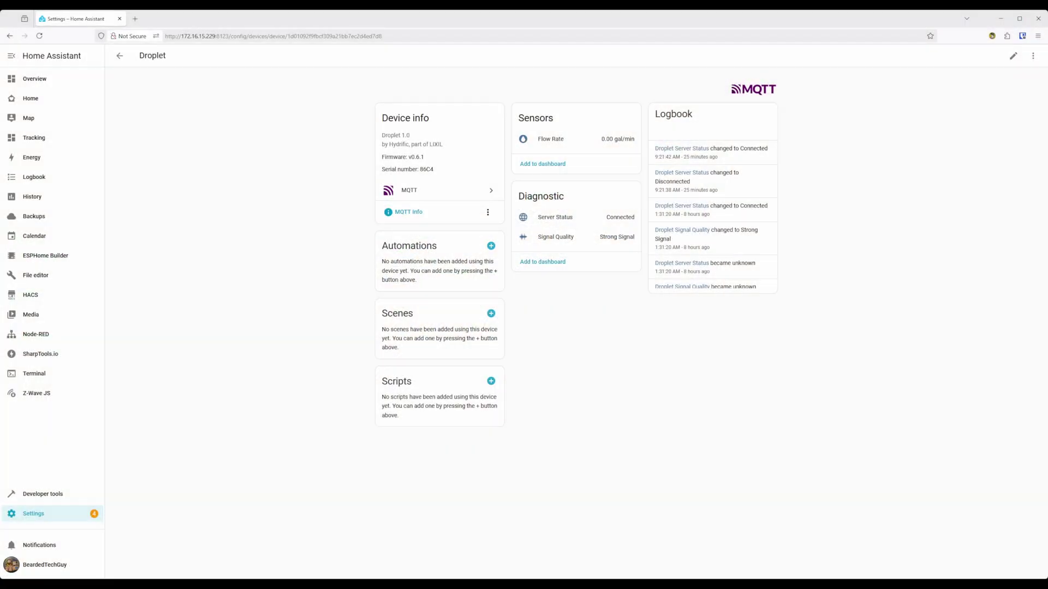
# Start a new Integral sensor helper from Settings > Devices & services > Helpers.
pyautogui.click(99, 518)
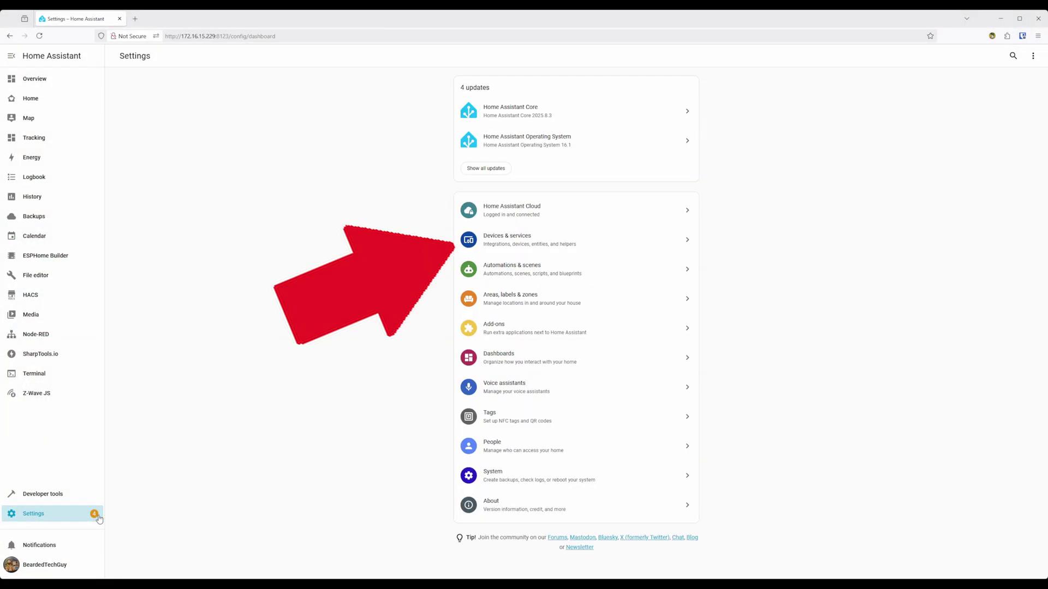
pyautogui.click(625, 240)
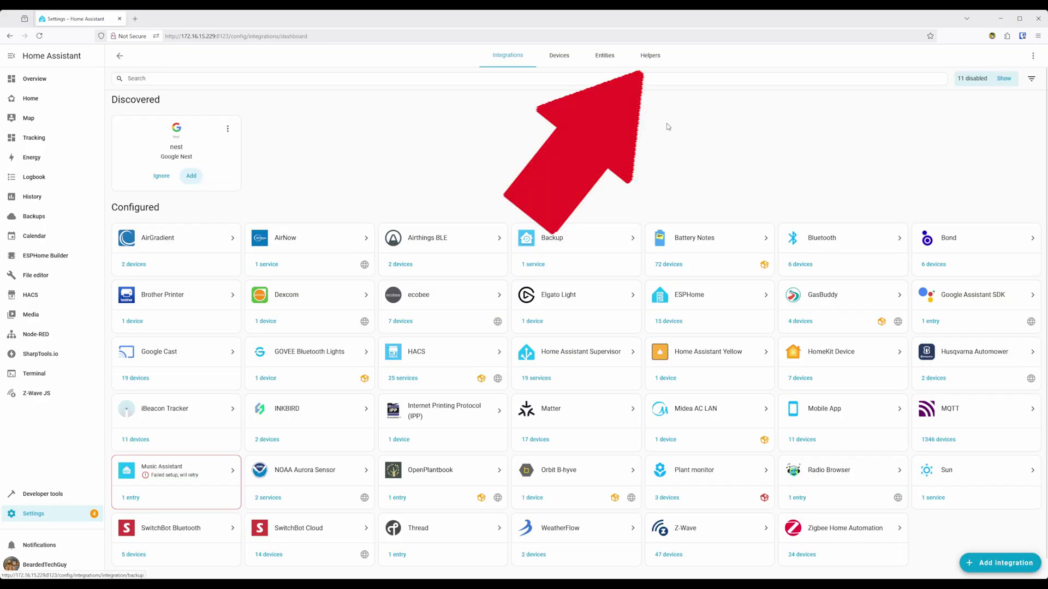
pyautogui.click(650, 55)
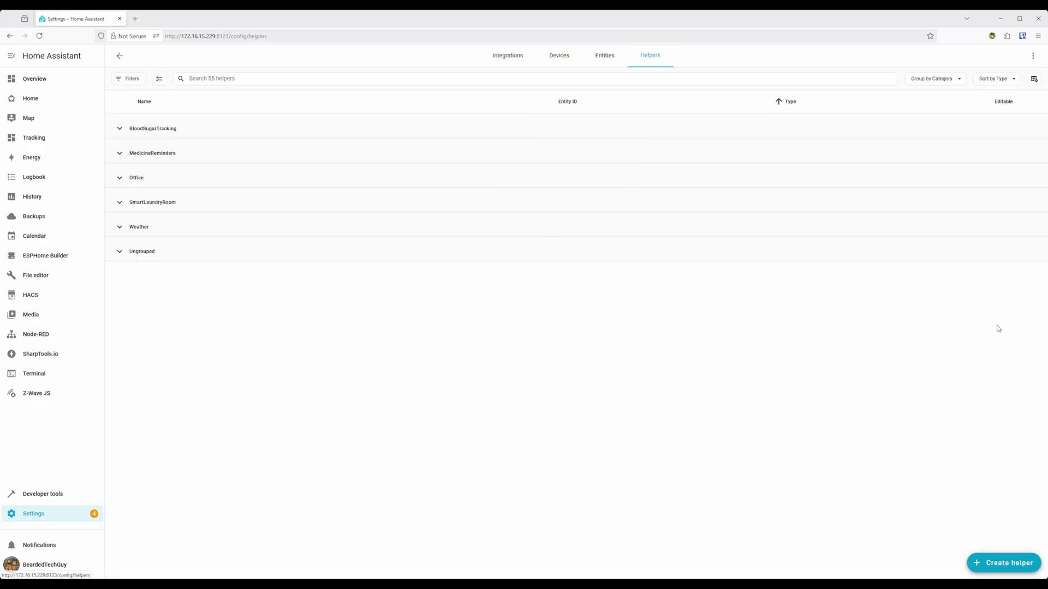
pyautogui.click(1003, 563)
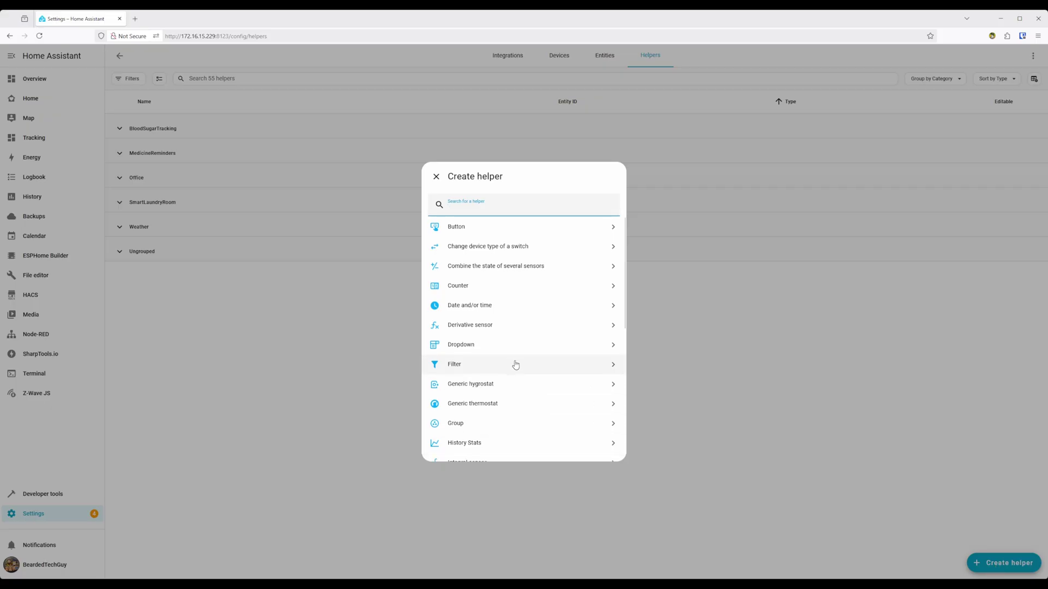
pyautogui.scroll(-3, 514, 364)
pyautogui.click(490, 385)
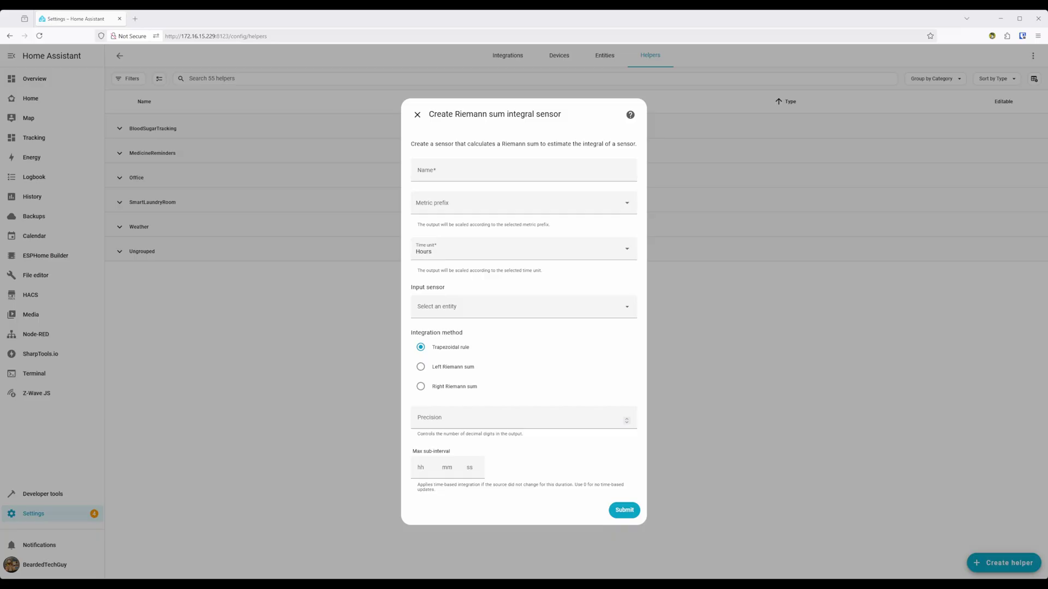
# Create 'Total Water Usage' from Droplet Flow Rate, in minutes, with left Riemann sum.
pyautogui.click(491, 170)
pyautogui.write('Total Water Usage')
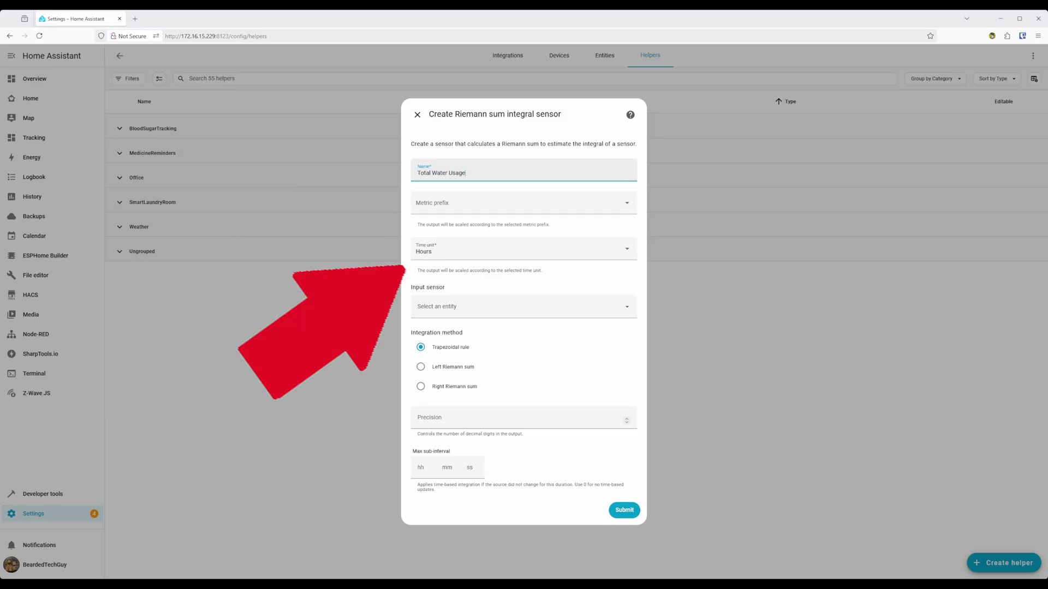
pyautogui.click(468, 252)
pyautogui.click(445, 294)
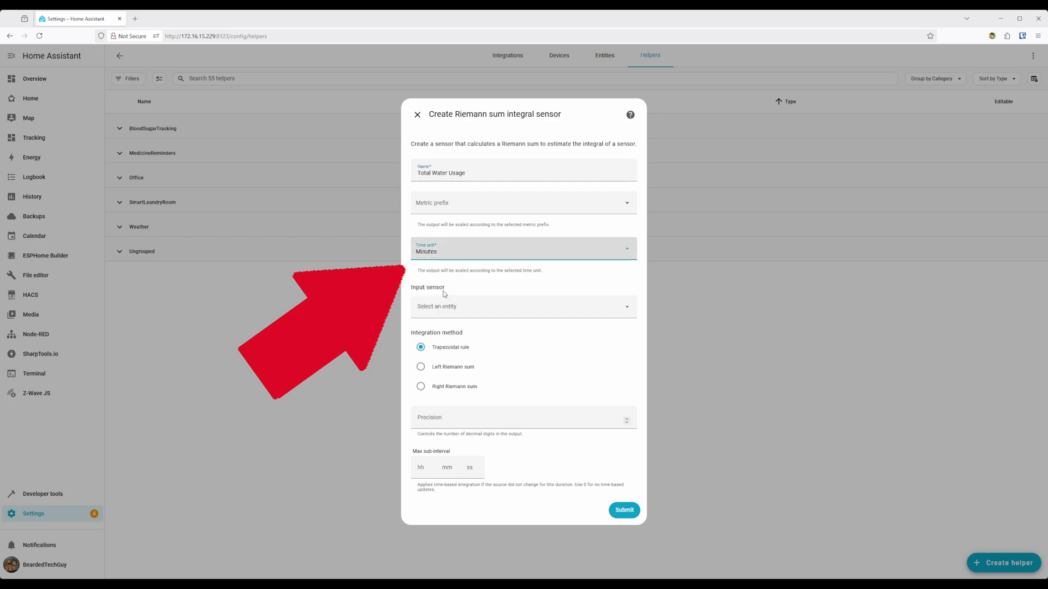
pyautogui.click(491, 307)
pyautogui.write('dropl')
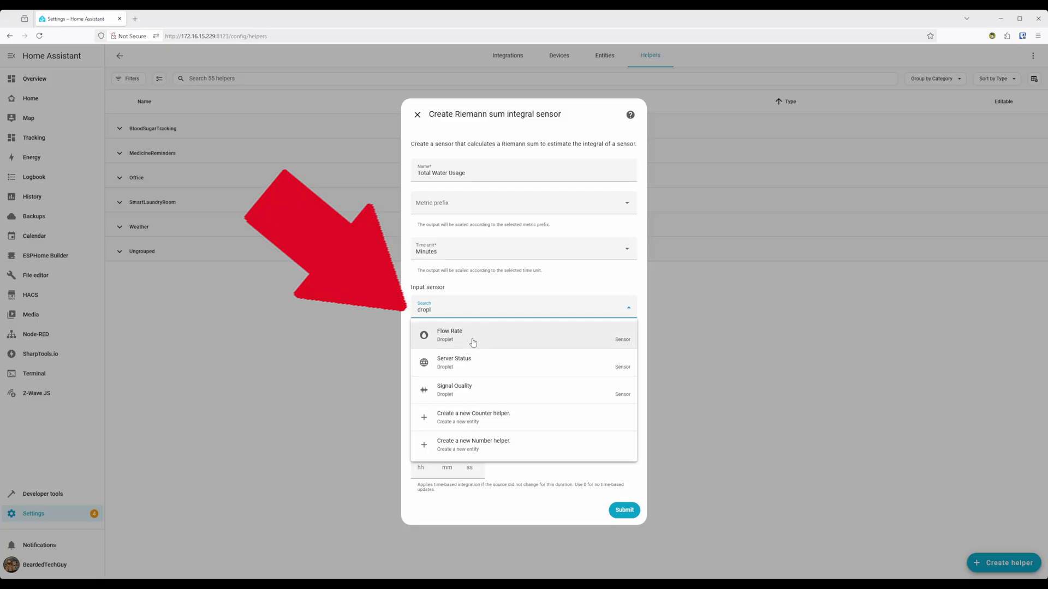
pyautogui.click(473, 342)
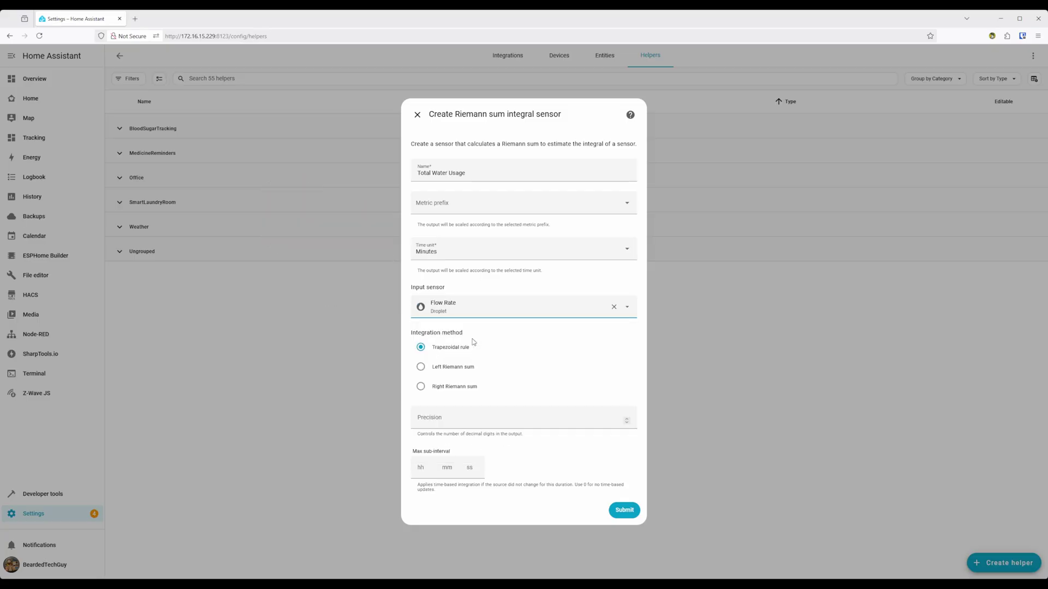
pyautogui.click(460, 371)
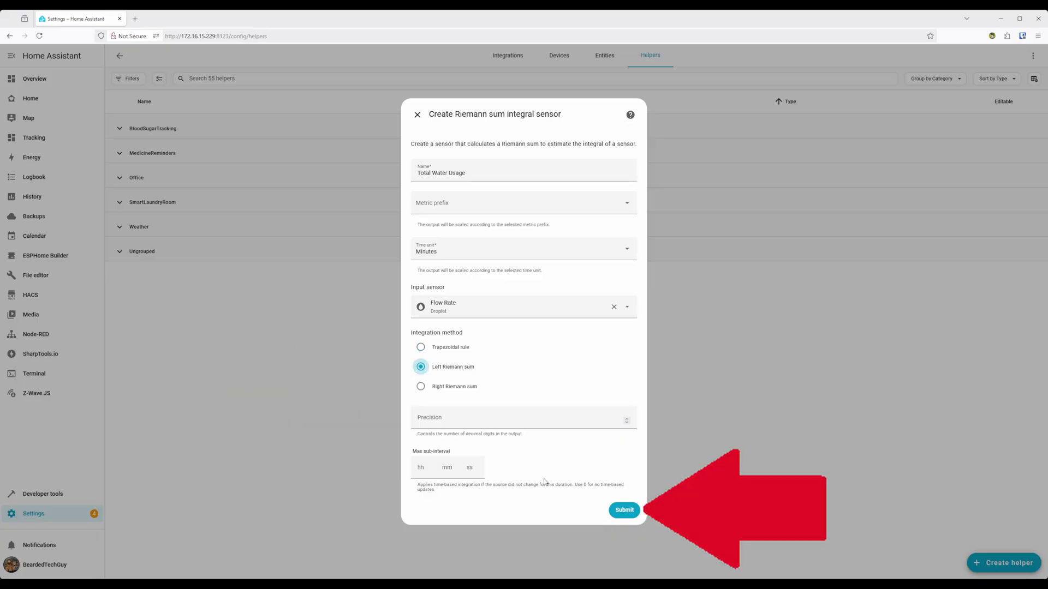
pyautogui.click(623, 511)
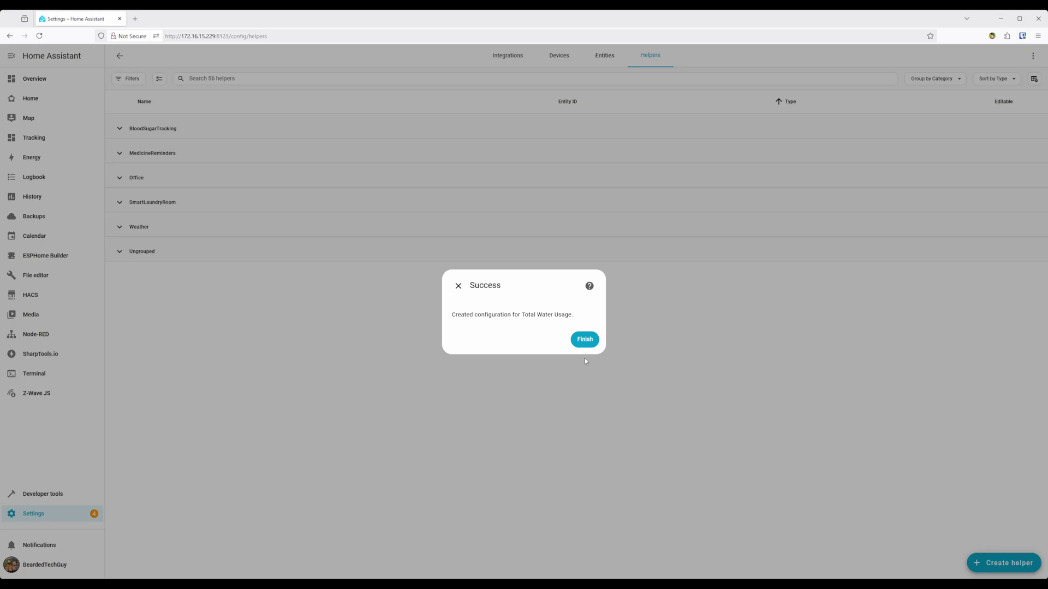
pyautogui.click(584, 339)
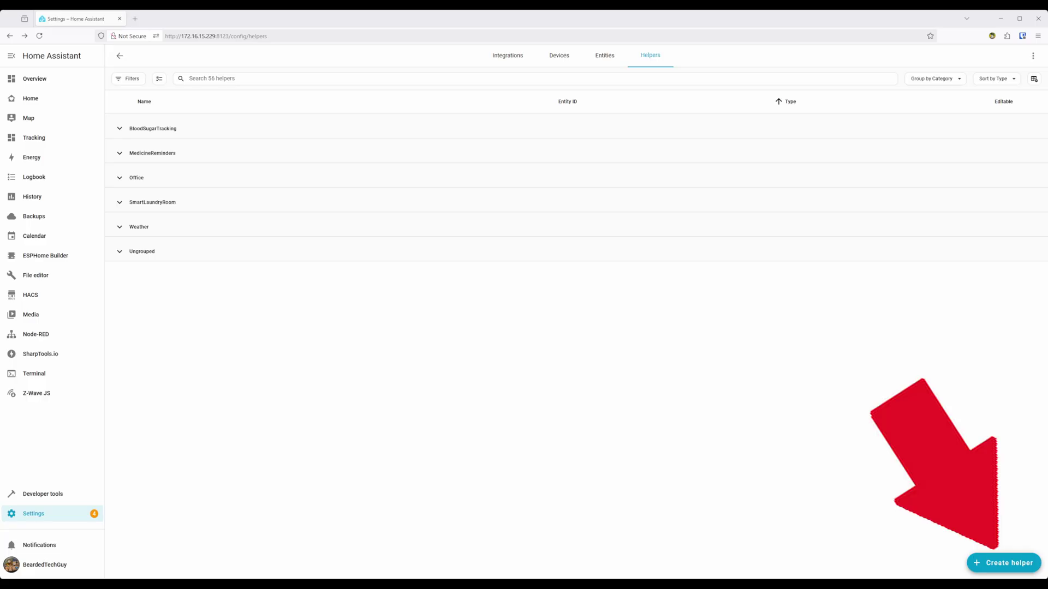
# Set up a 'Monthly Water Usage' utility meter on Total Water Usage with a monthly reset cycle.
pyautogui.click(1009, 562)
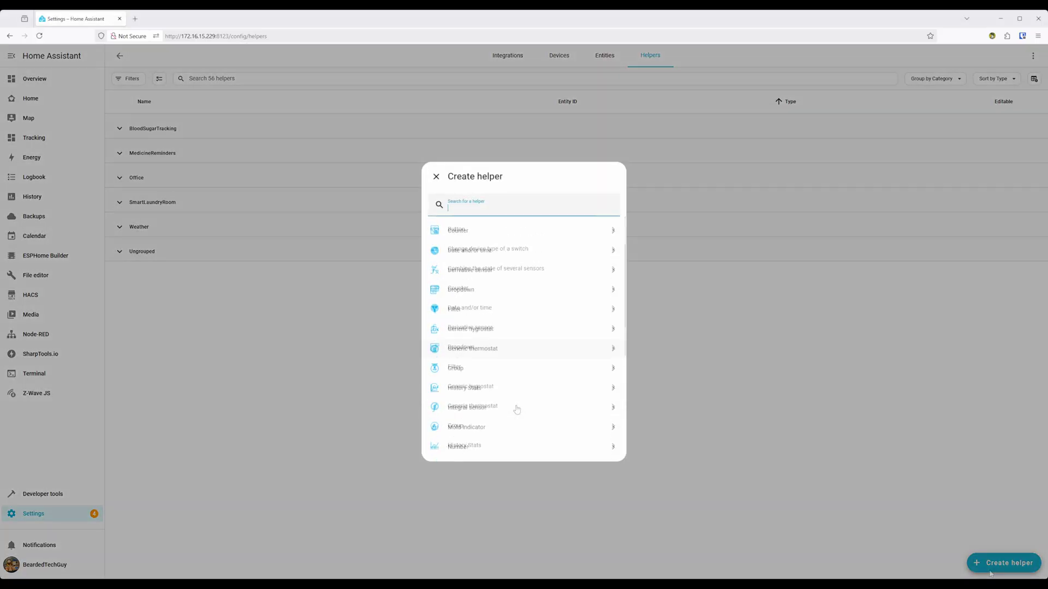
pyautogui.scroll(-5, 517, 409)
pyautogui.scroll(-1, 516, 409)
pyautogui.click(499, 449)
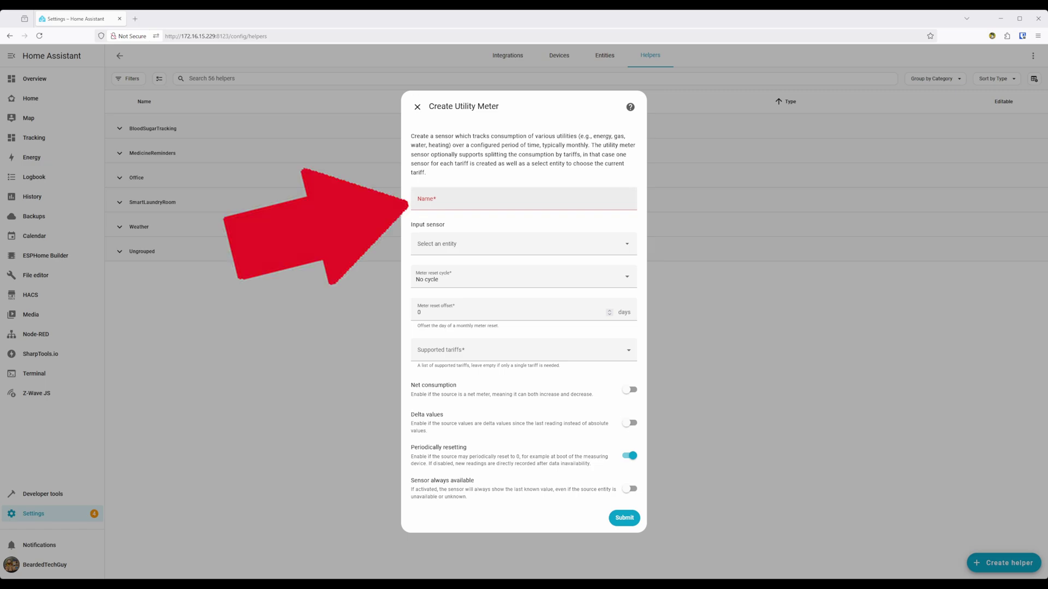
pyautogui.click(473, 202)
pyautogui.write('Monthly Water Usage')
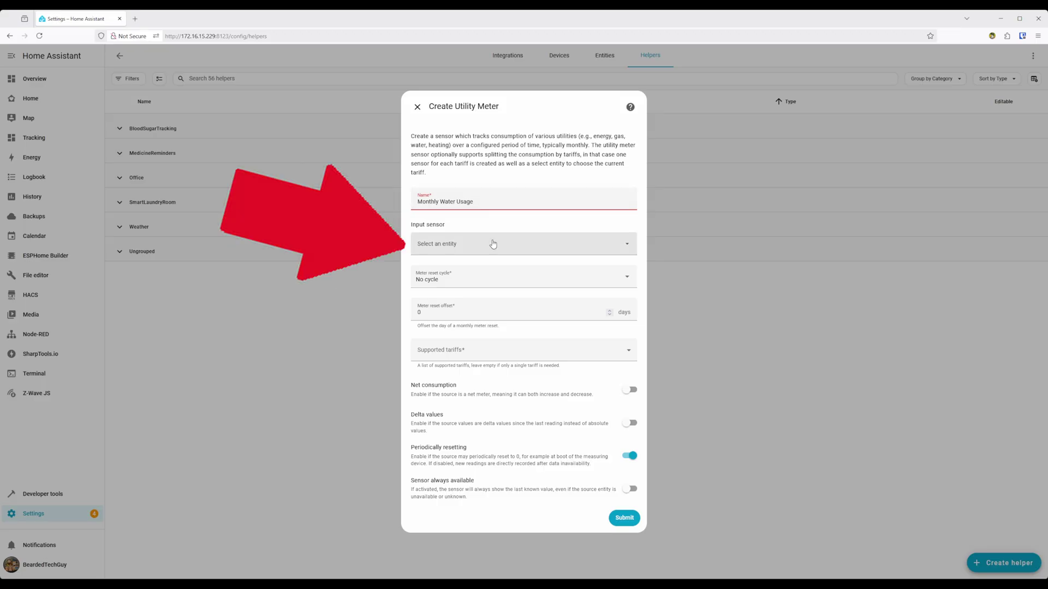
pyautogui.click(494, 243)
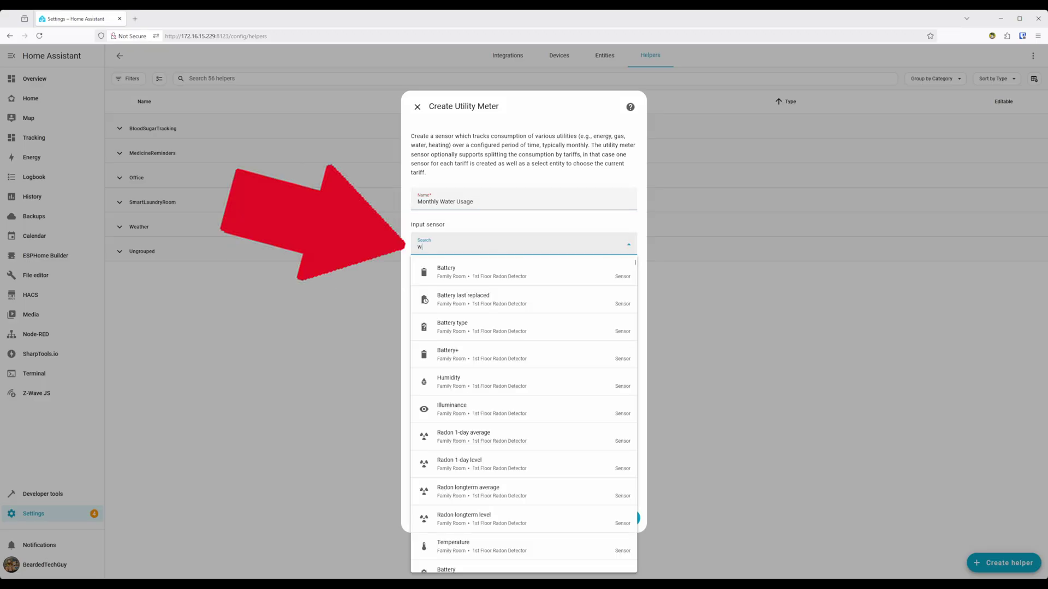
pyautogui.write('water')
pyautogui.click(499, 267)
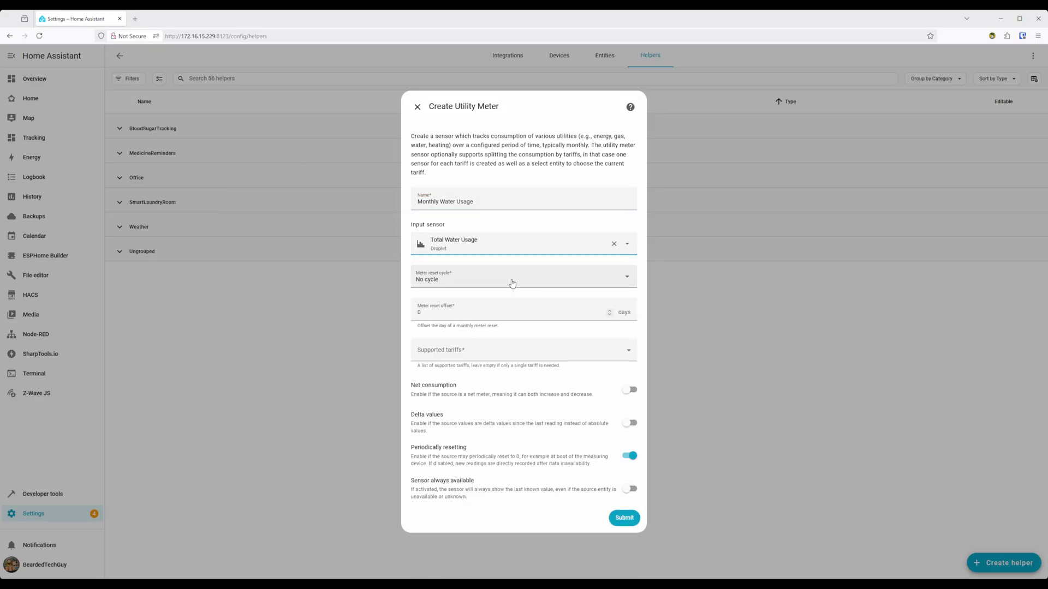
pyautogui.click(511, 282)
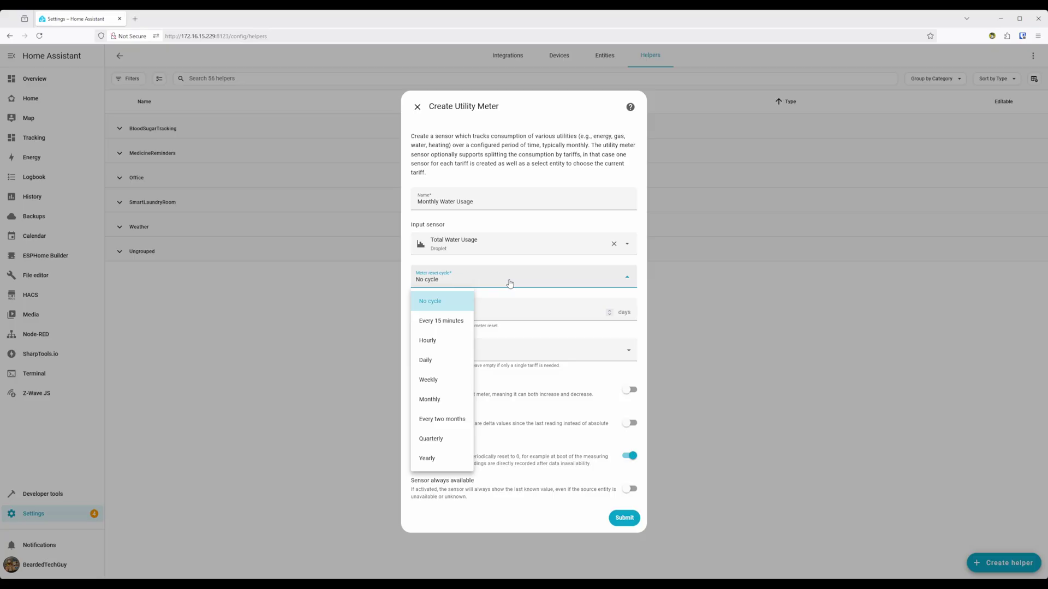
pyautogui.click(436, 399)
# Set the meter reset offset to 0 days and create the meter.
pyautogui.click(447, 314)
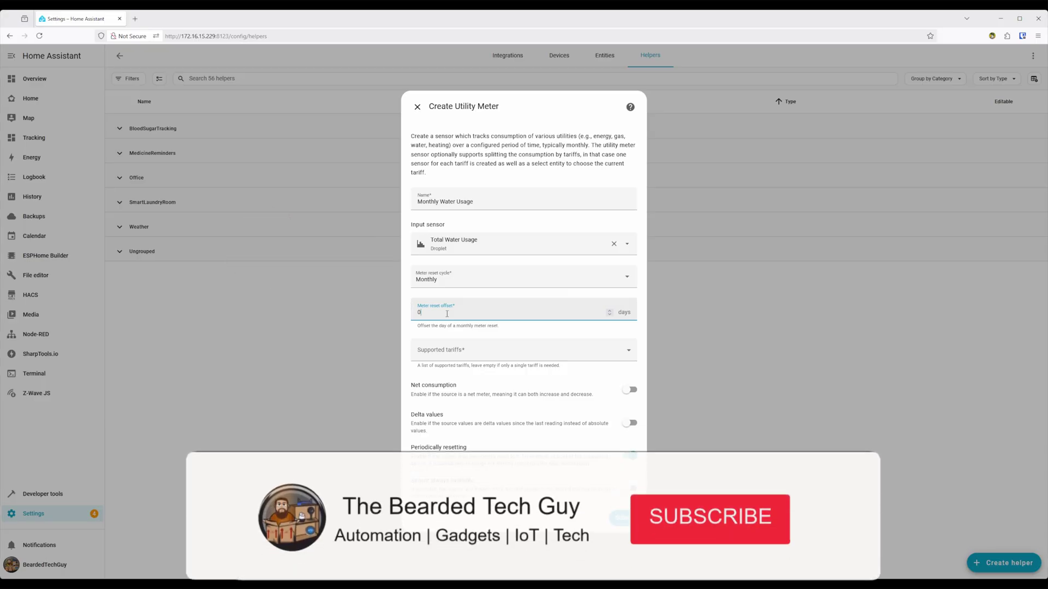
pyautogui.doubleClick(421, 313)
pyautogui.write('15')
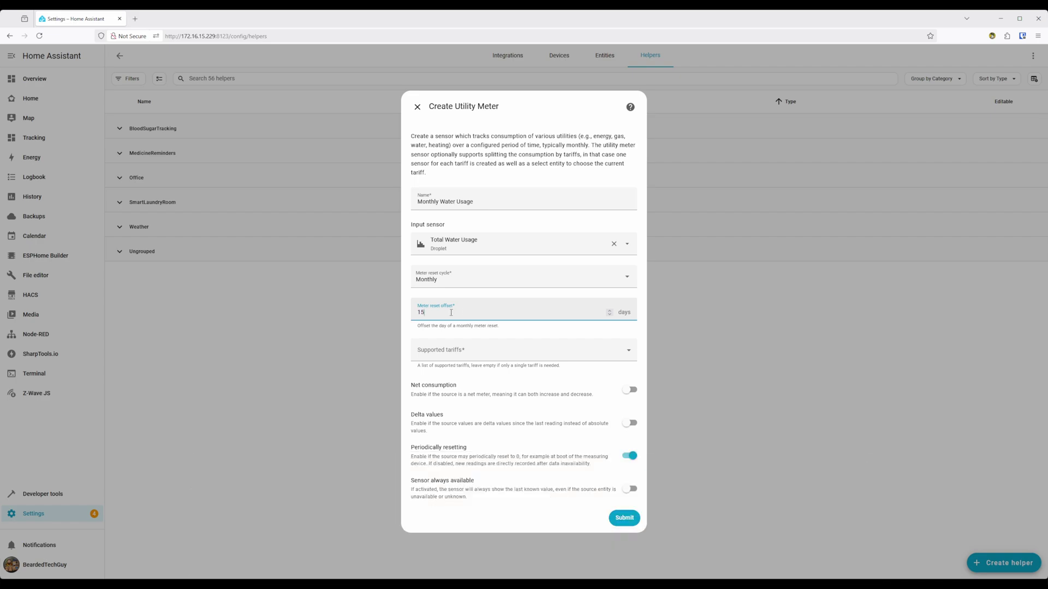
pyautogui.doubleClick(420, 313)
pyautogui.write('23')
pyautogui.moveTo(439, 313); pyautogui.dragTo(416, 312)
pyautogui.write('0')
pyautogui.click(407, 340)
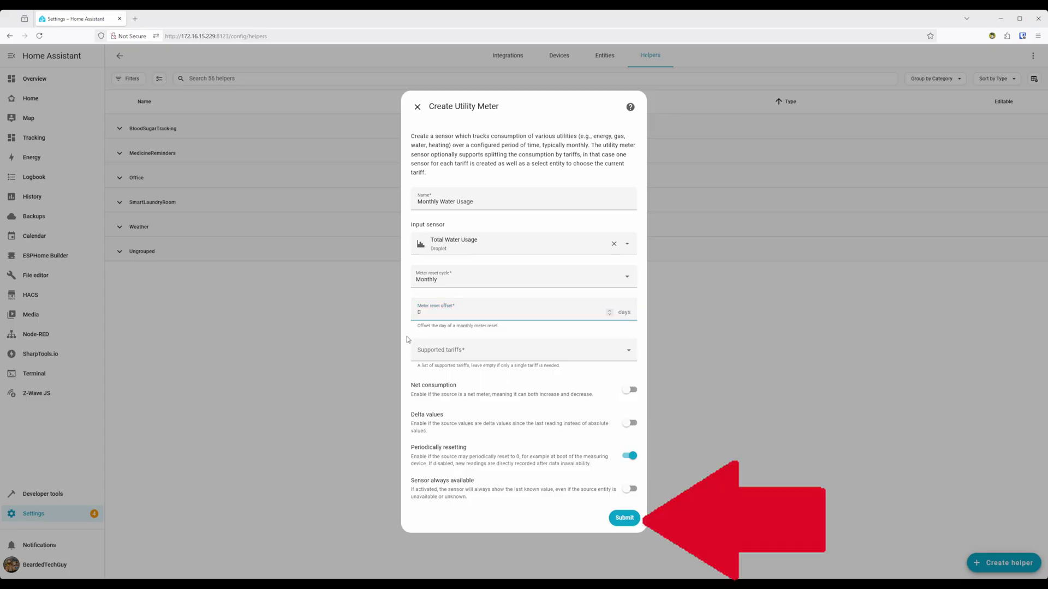
pyautogui.click(624, 518)
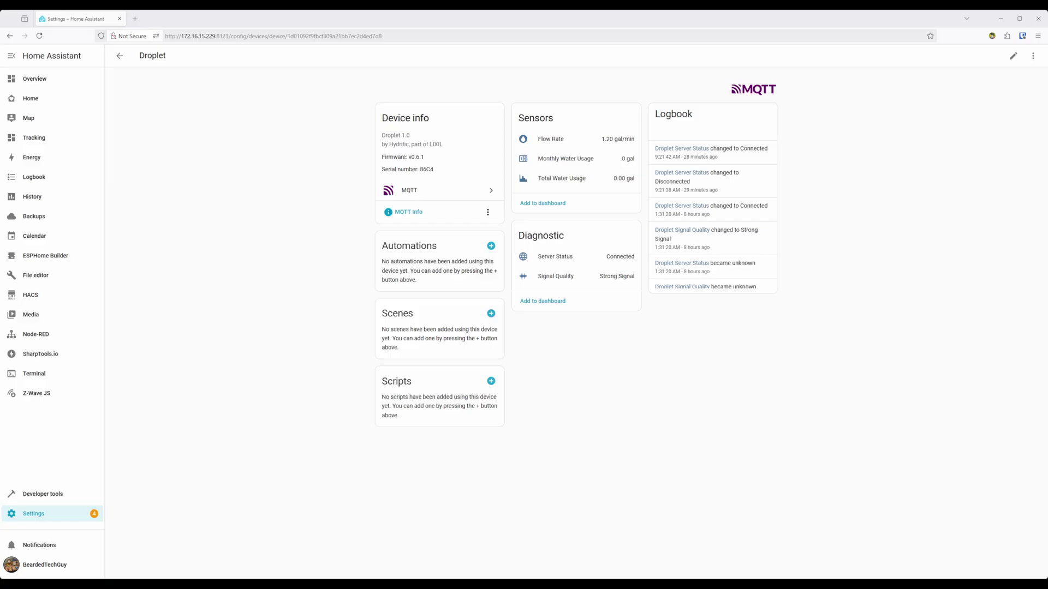
# Change Monthly Water Usage's display precision to two decimals (0.15) in its settings.
pyautogui.click(608, 158)
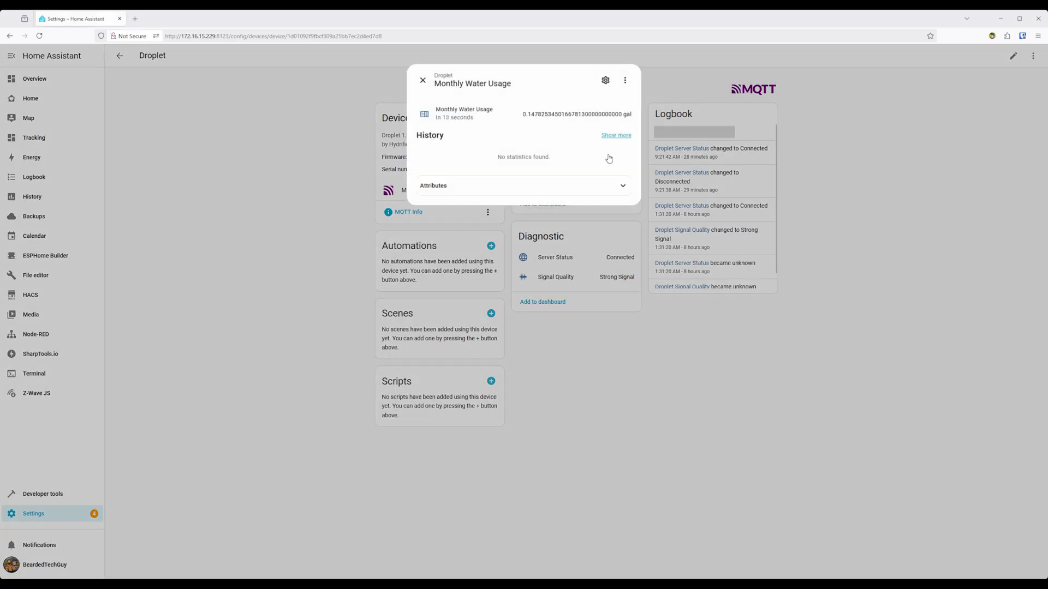
pyautogui.click(607, 77)
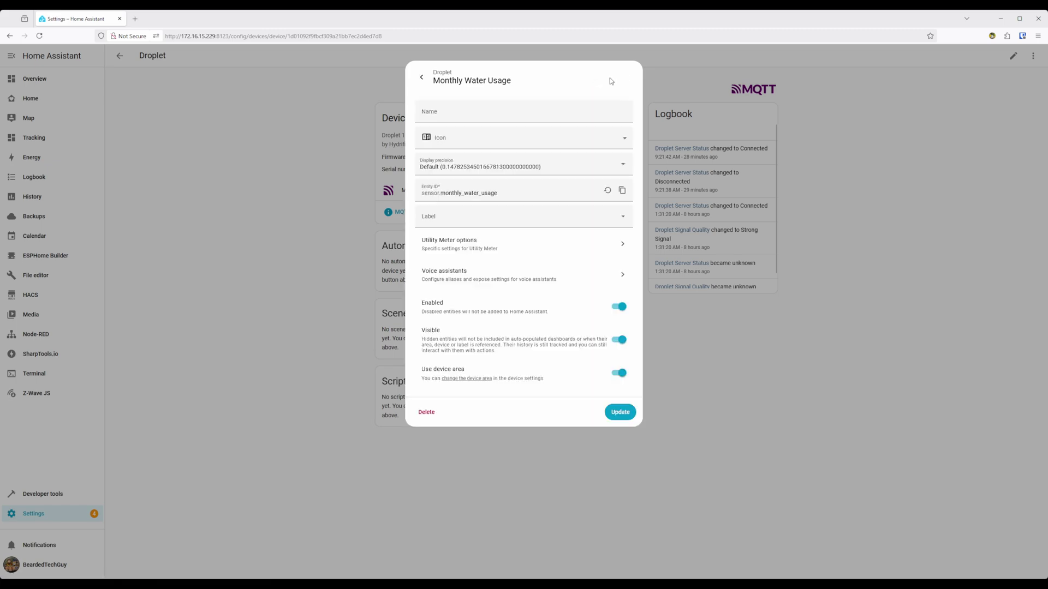
pyautogui.click(587, 168)
pyautogui.click(465, 253)
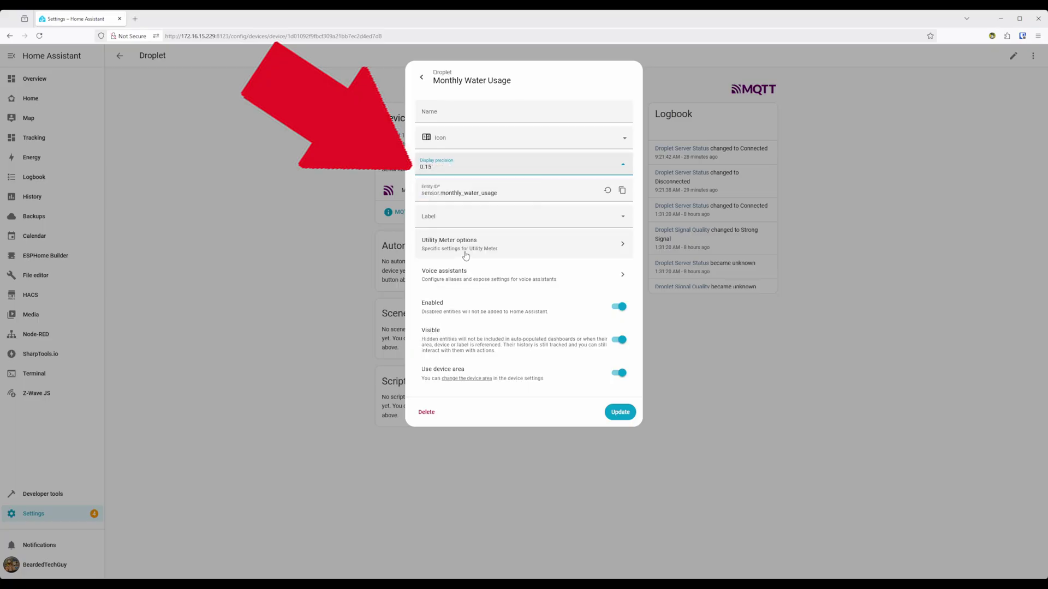
pyautogui.click(624, 414)
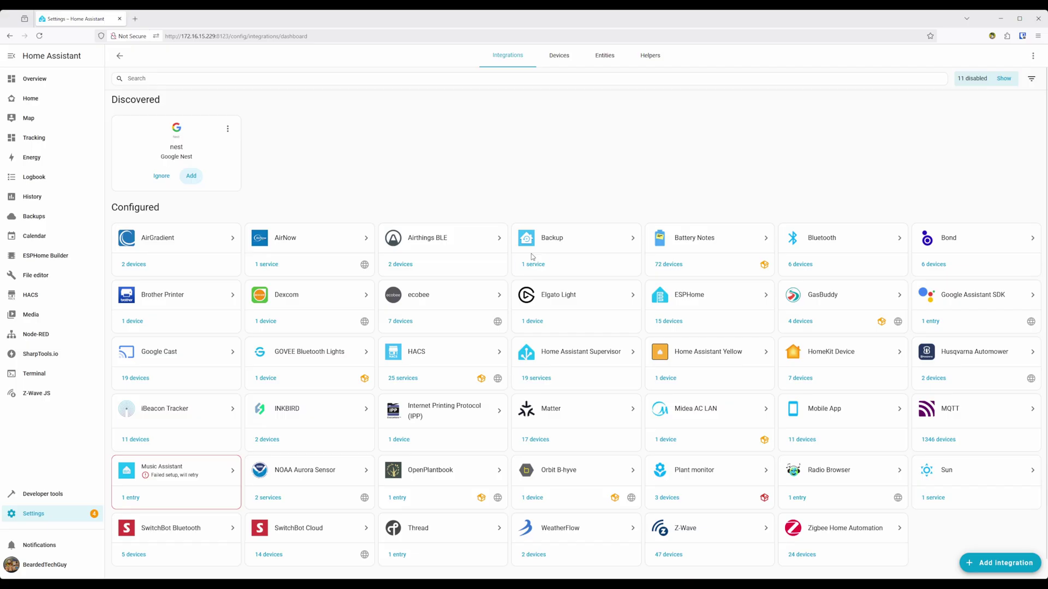
# Create a 'Daily Water Usage' utility meter on Total Water Usage with a daily reset cycle.
pyautogui.click(649, 55)
pyautogui.click(1007, 564)
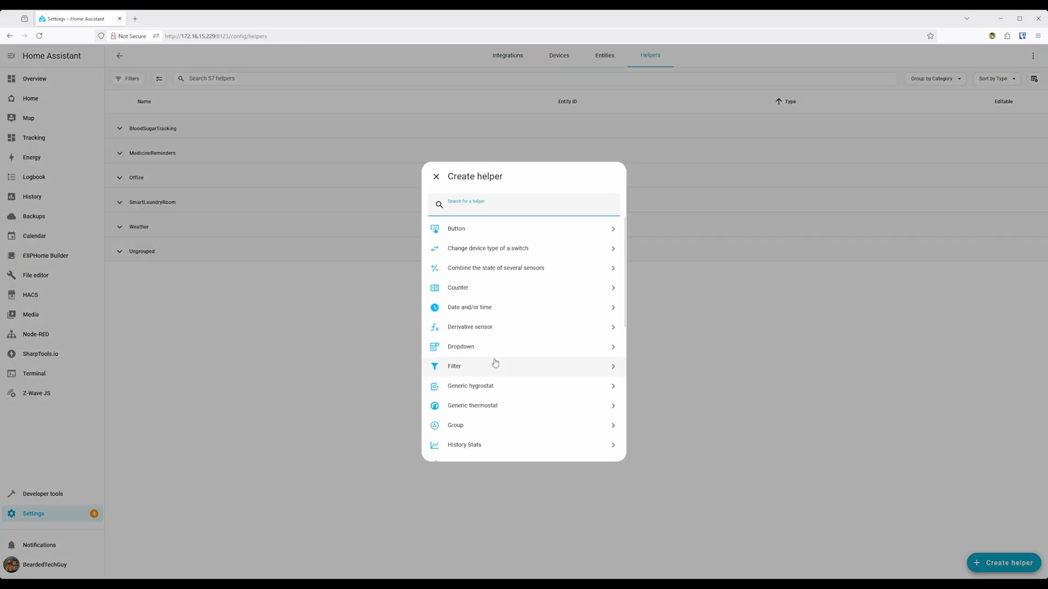
pyautogui.click(491, 388)
pyautogui.write('Daily Water Usage')
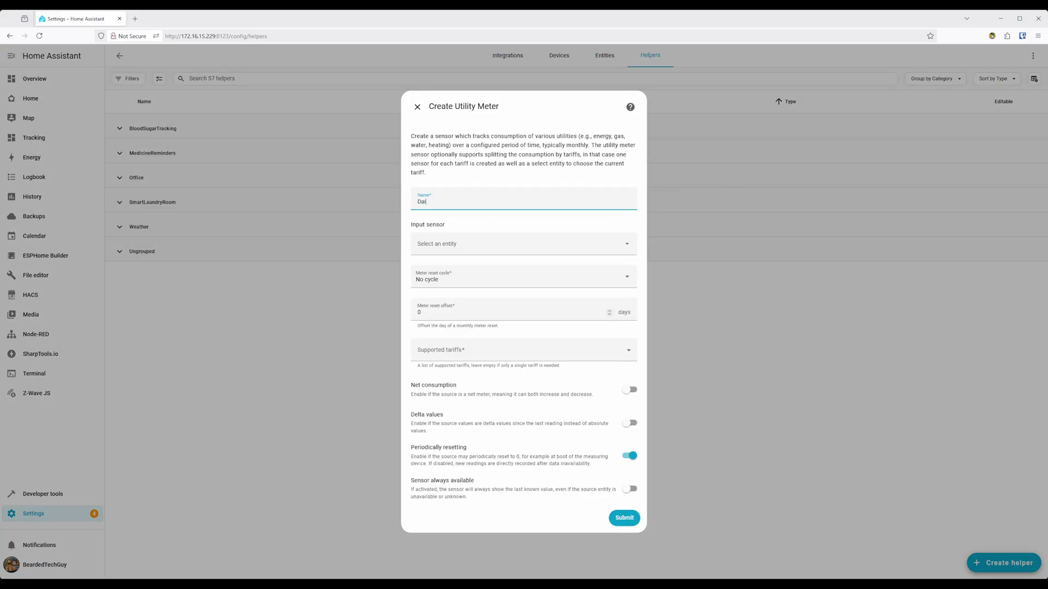
pyautogui.click(521, 244)
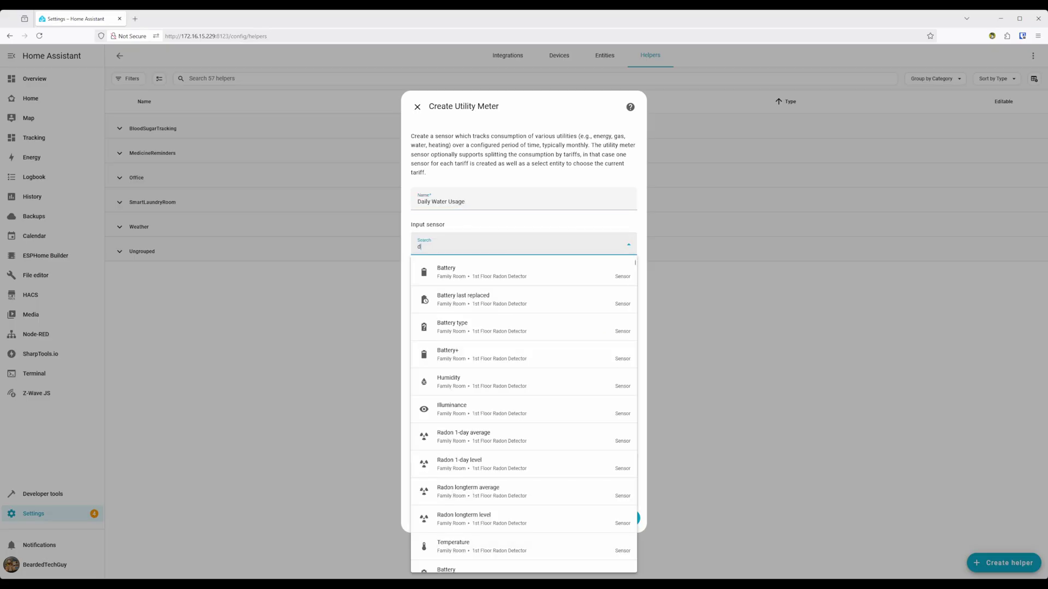
pyautogui.write('droplet')
pyautogui.click(498, 378)
pyautogui.click(491, 279)
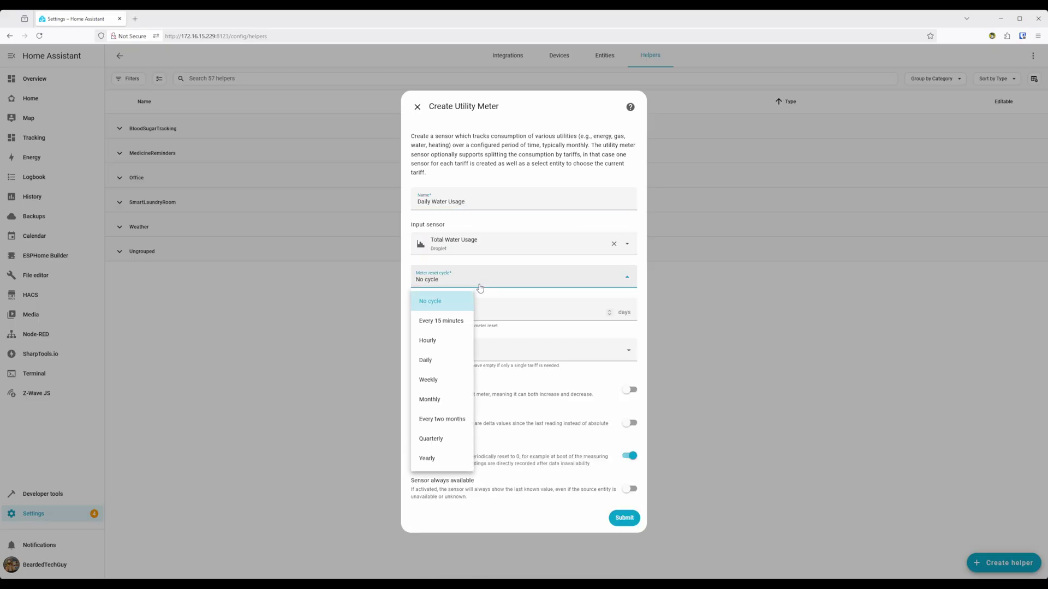
pyautogui.click(437, 362)
pyautogui.click(625, 518)
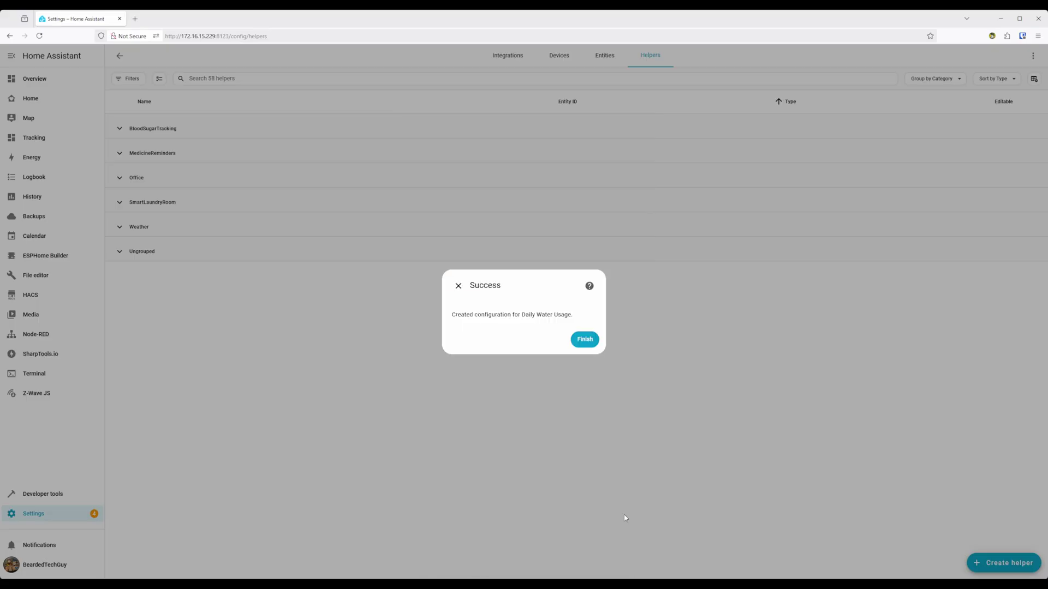
pyautogui.click(585, 340)
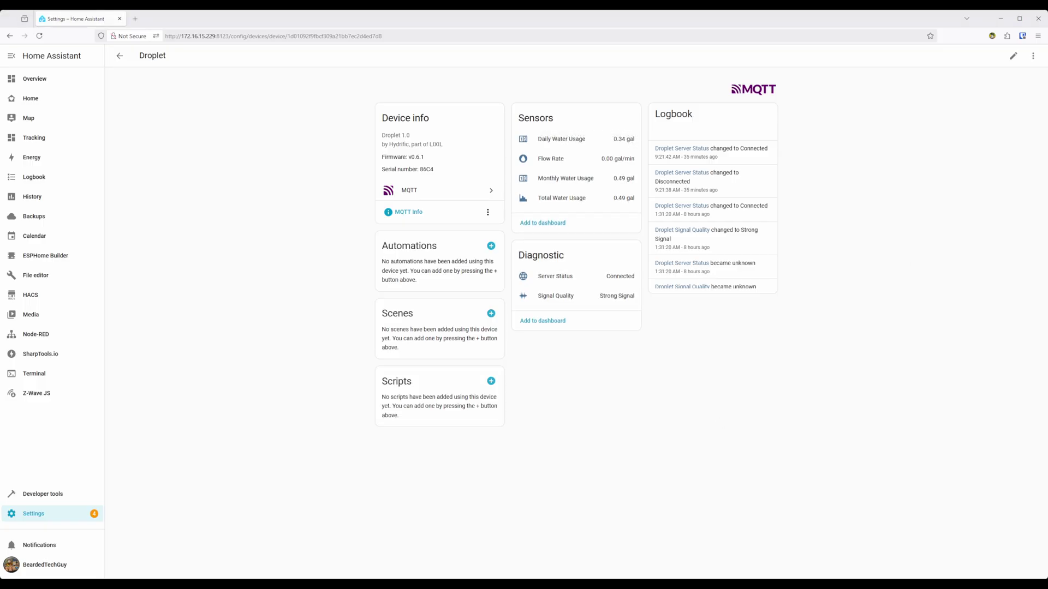
# Copy the entity ID sensor.monthly_water_usage from the Monthly Water Usage entity settings.
pyautogui.click(569, 184)
pyautogui.click(607, 77)
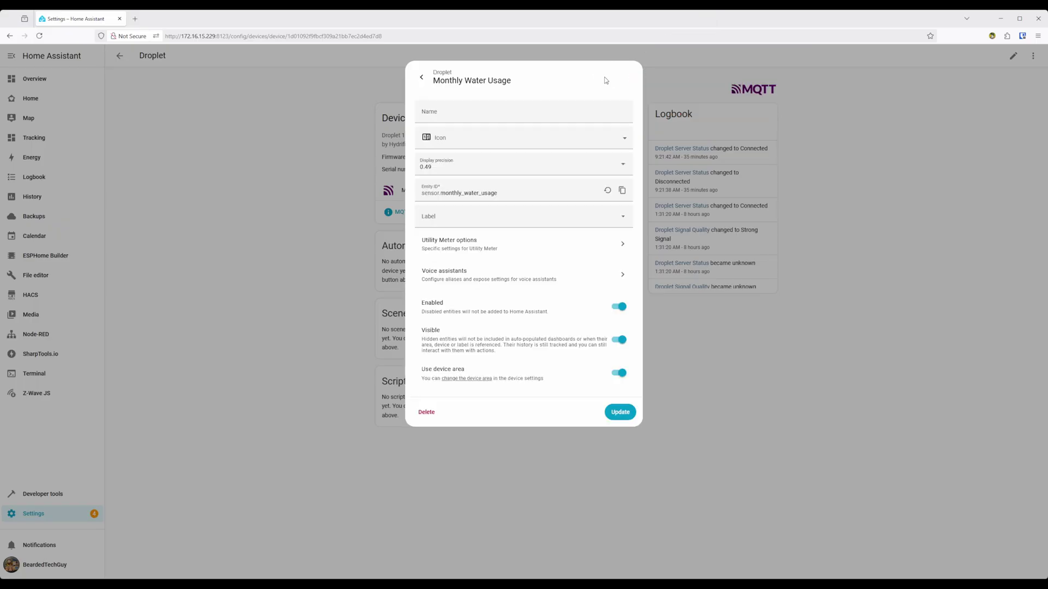
pyautogui.moveTo(511, 197); pyautogui.dragTo(440, 195)
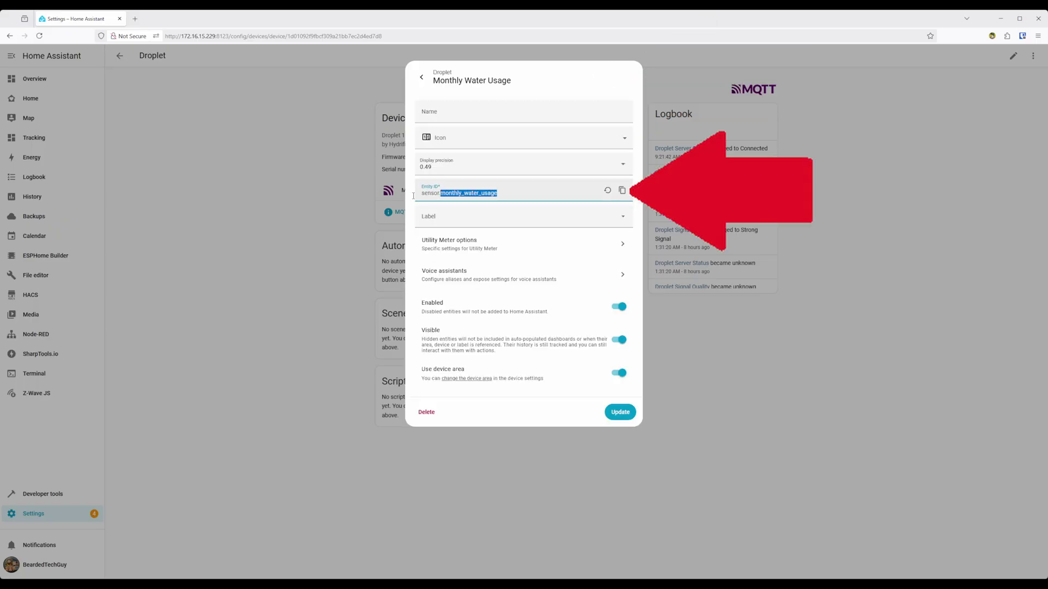
pyautogui.click(622, 190)
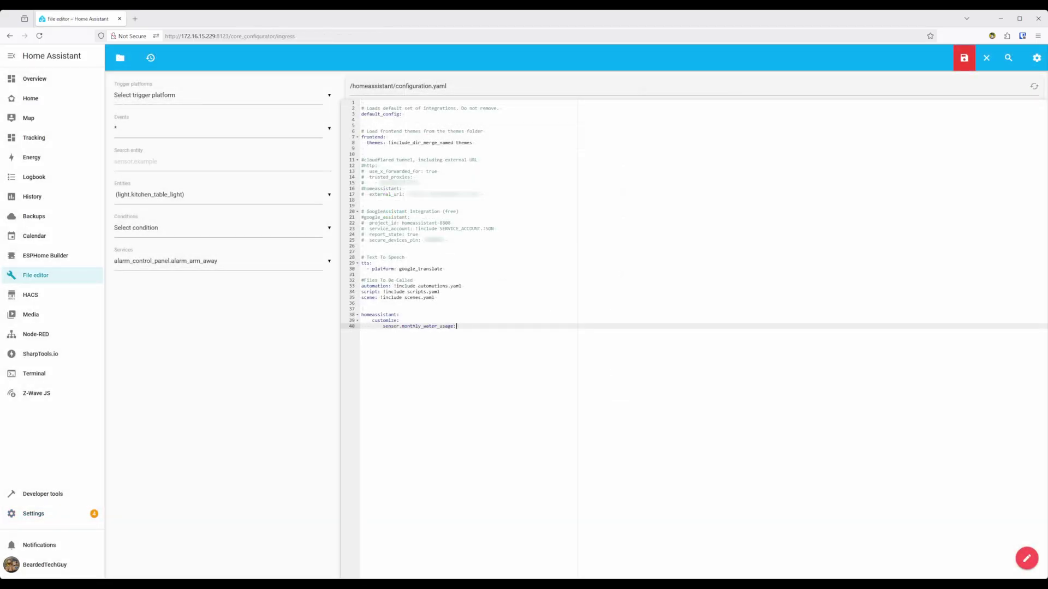
# Add device_class "water" under sensor.monthly_water_usage with a #Device Customization comment and save configuration.yaml.
pyautogui.press('Return')
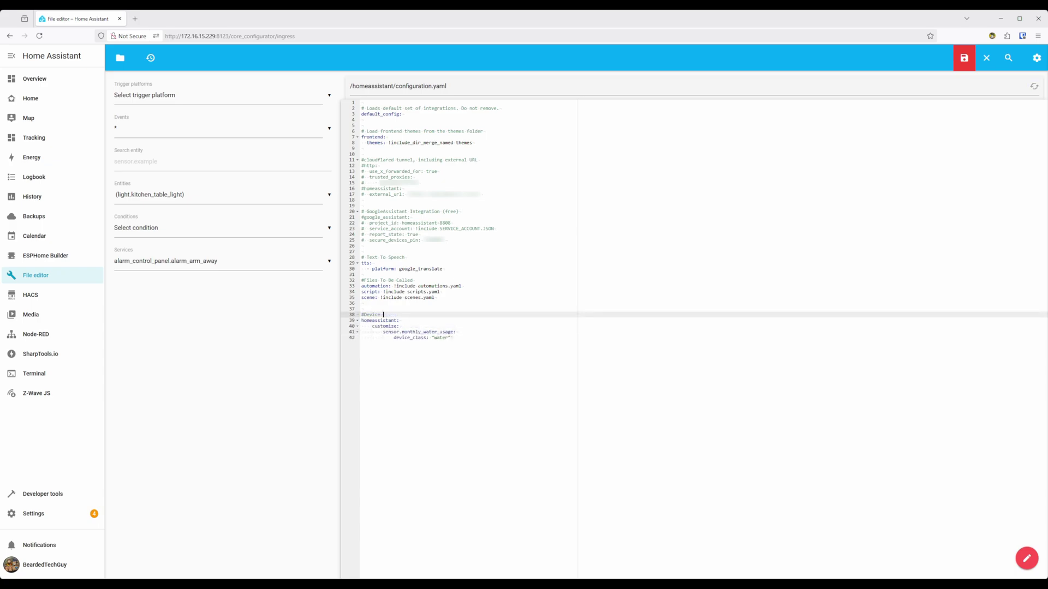
pyautogui.write('Customization')
pyautogui.click(964, 58)
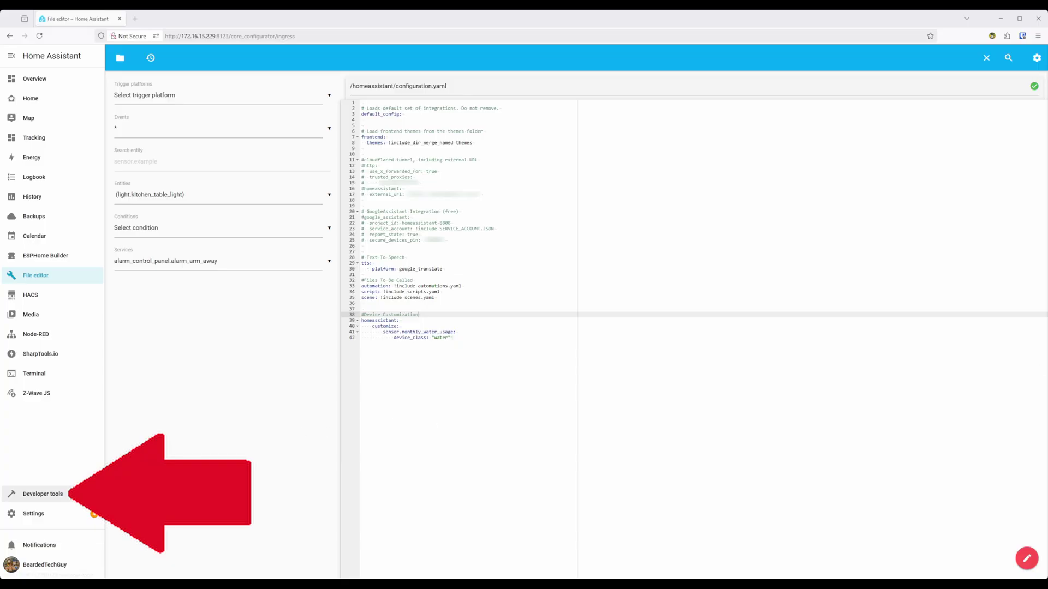
pyautogui.click(22, 493)
# Verify the configuration passes the check, then quick reload the YAML configuration.
pyautogui.click(404, 172)
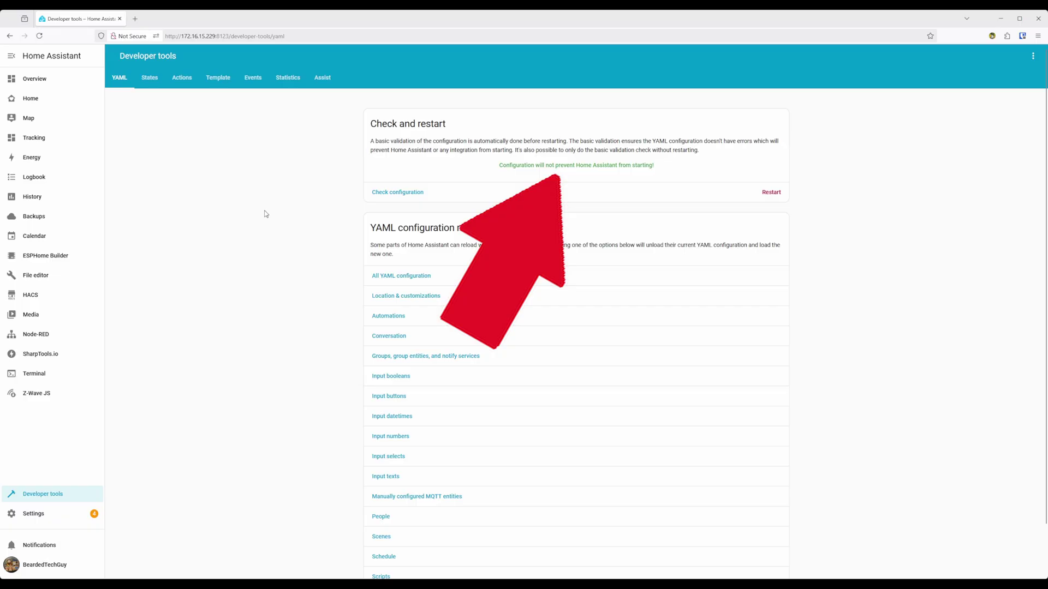
pyautogui.click(773, 193)
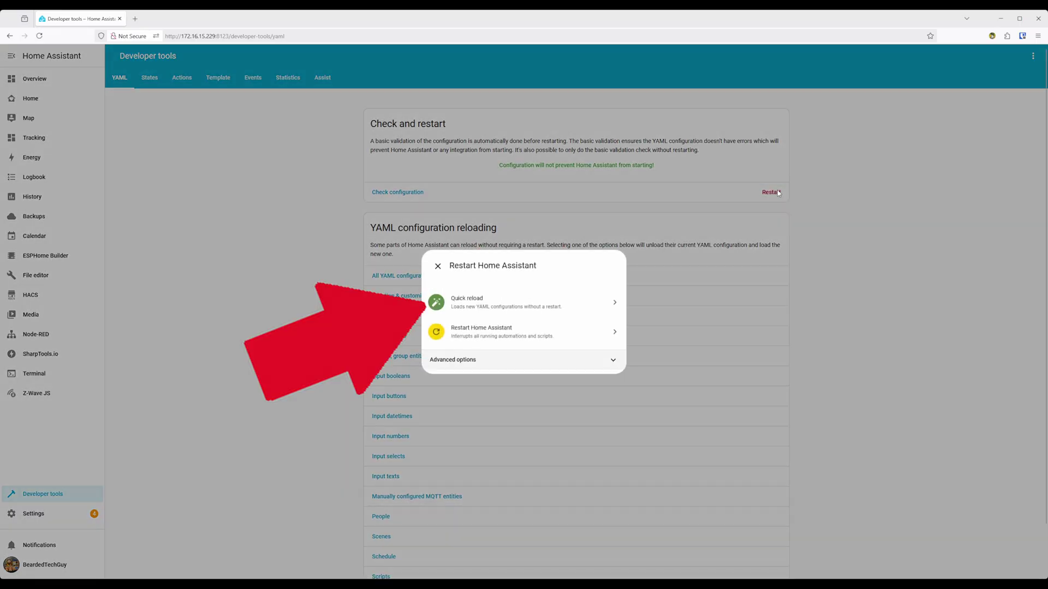
pyautogui.click(596, 305)
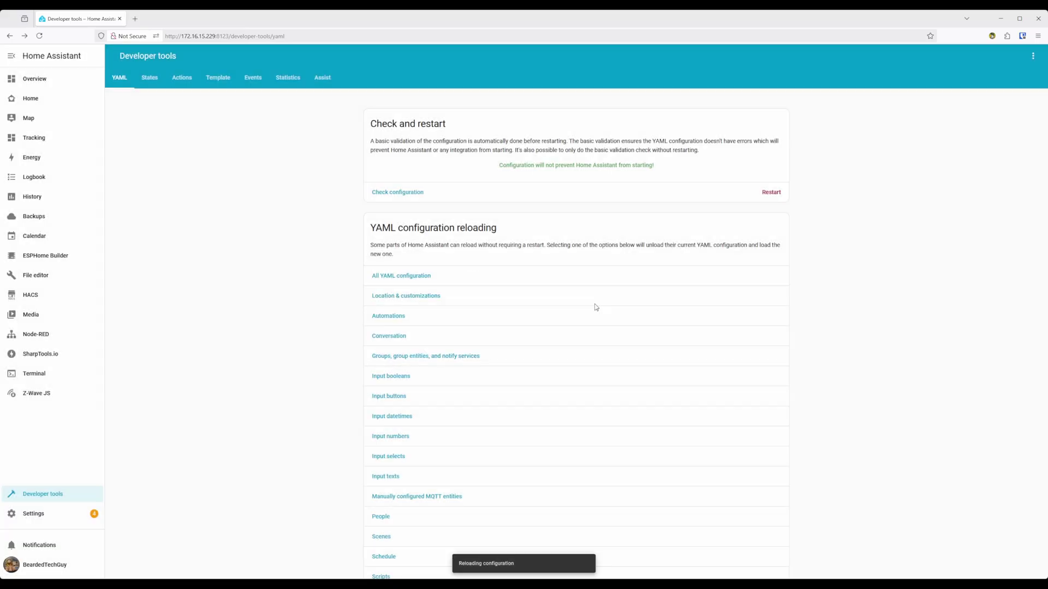
# Add the Monthly Water Usage statistic as a water consumption source in Energy configuration and return to the dashboard.
pyautogui.click(34, 158)
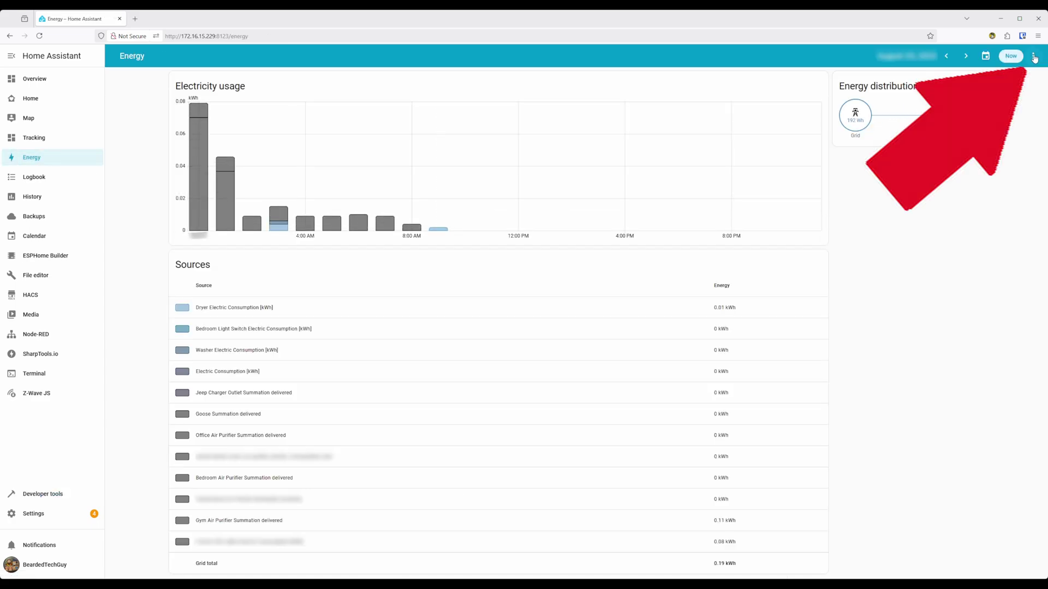
pyautogui.click(1034, 56)
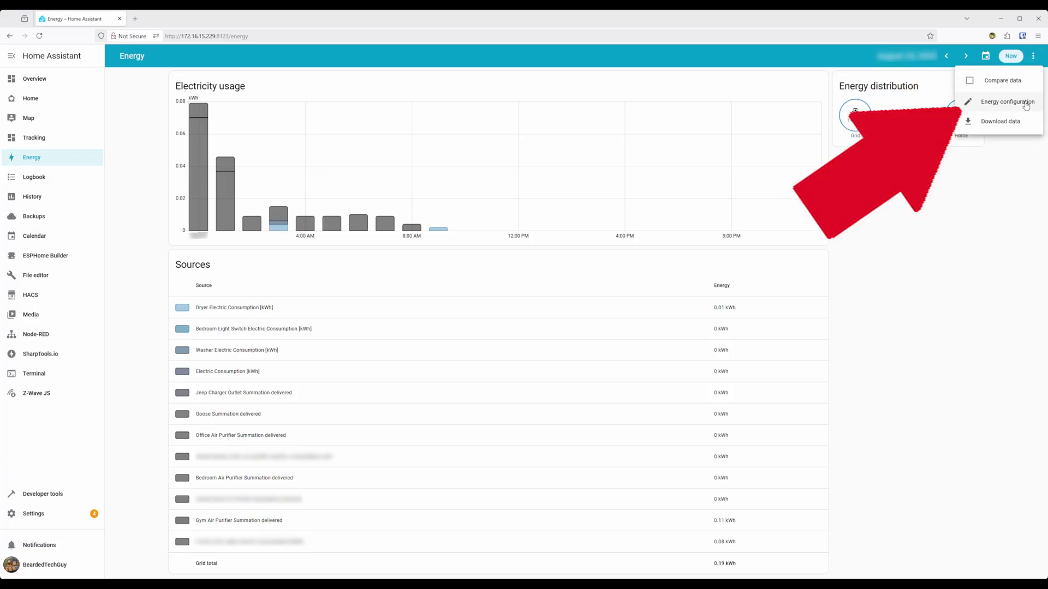
pyautogui.click(1007, 102)
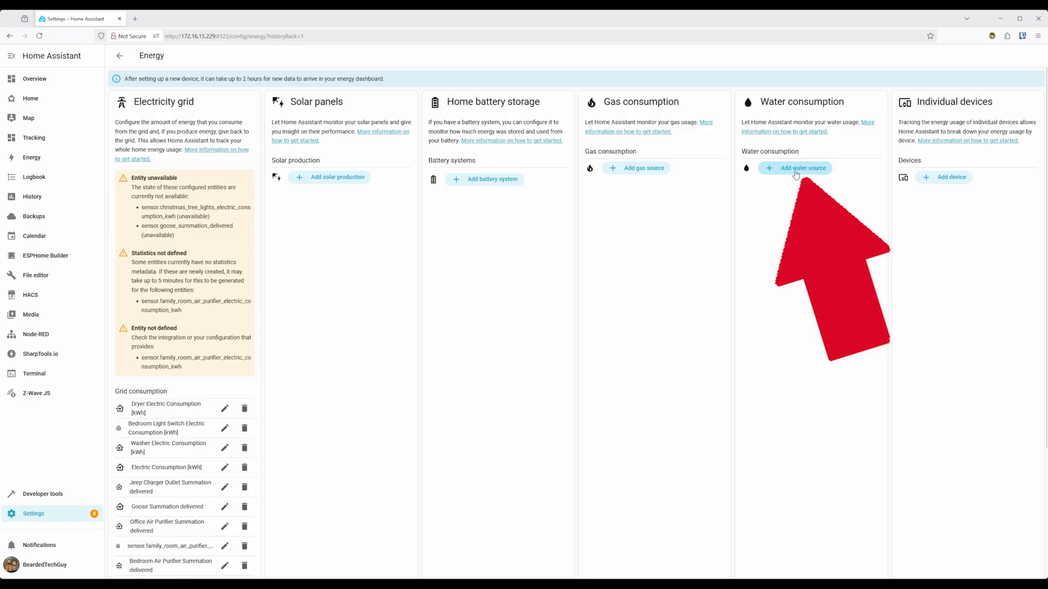
pyautogui.click(795, 168)
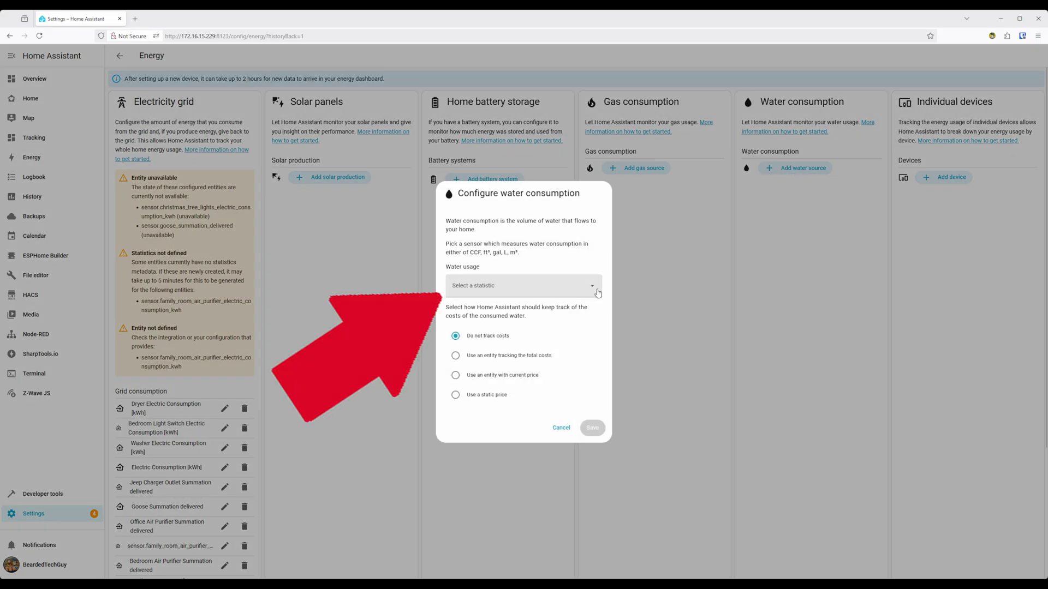
pyautogui.click(598, 293)
pyautogui.click(585, 315)
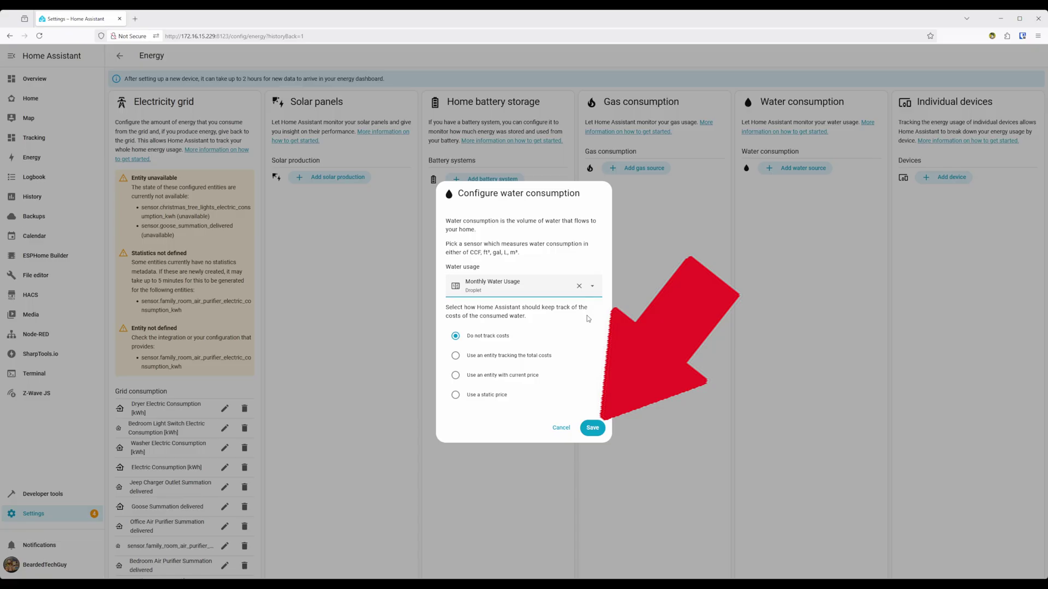
pyautogui.click(592, 427)
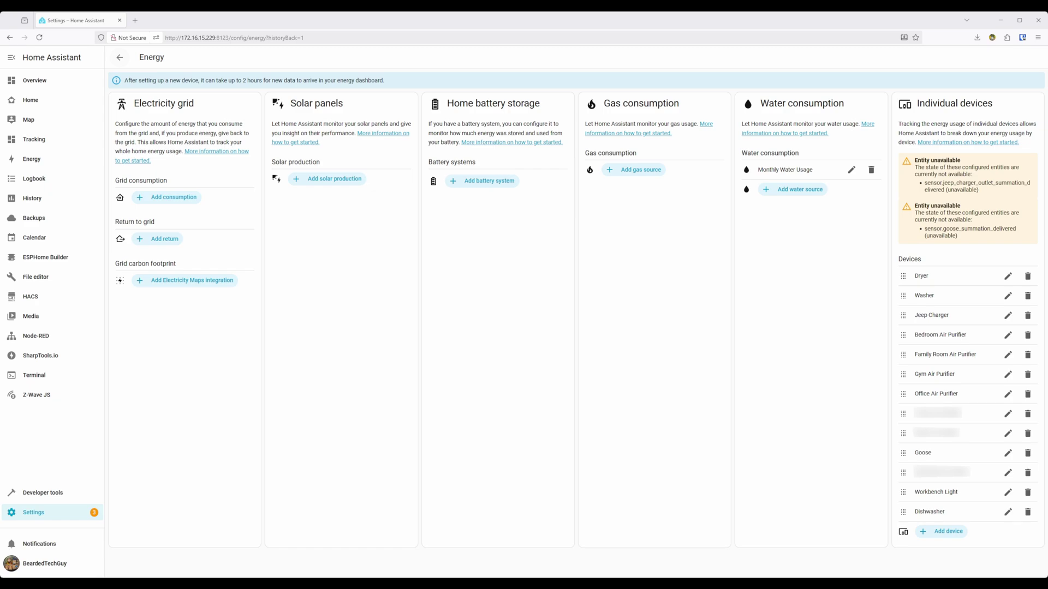
pyautogui.click(119, 57)
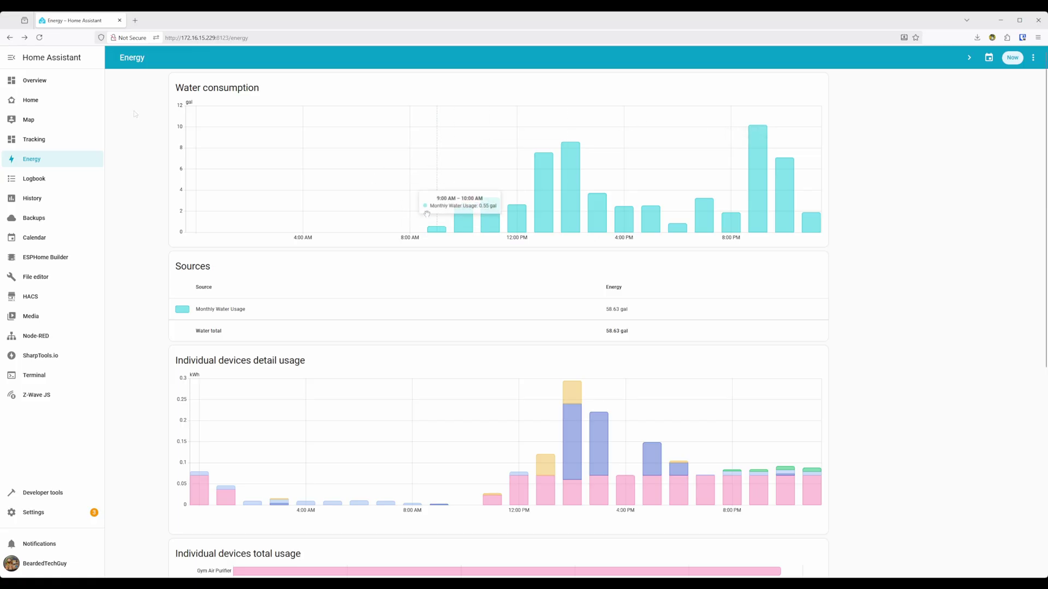
# Advance six days through the water consumption history to the 224.18 gal day.
pyautogui.moveTo(461, 207)
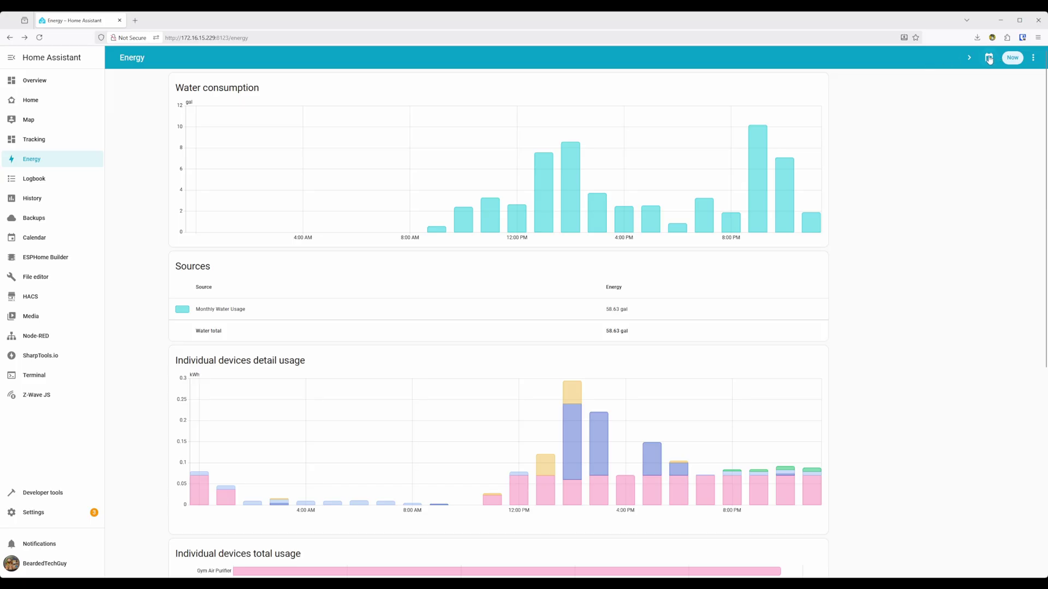
pyautogui.click(968, 61)
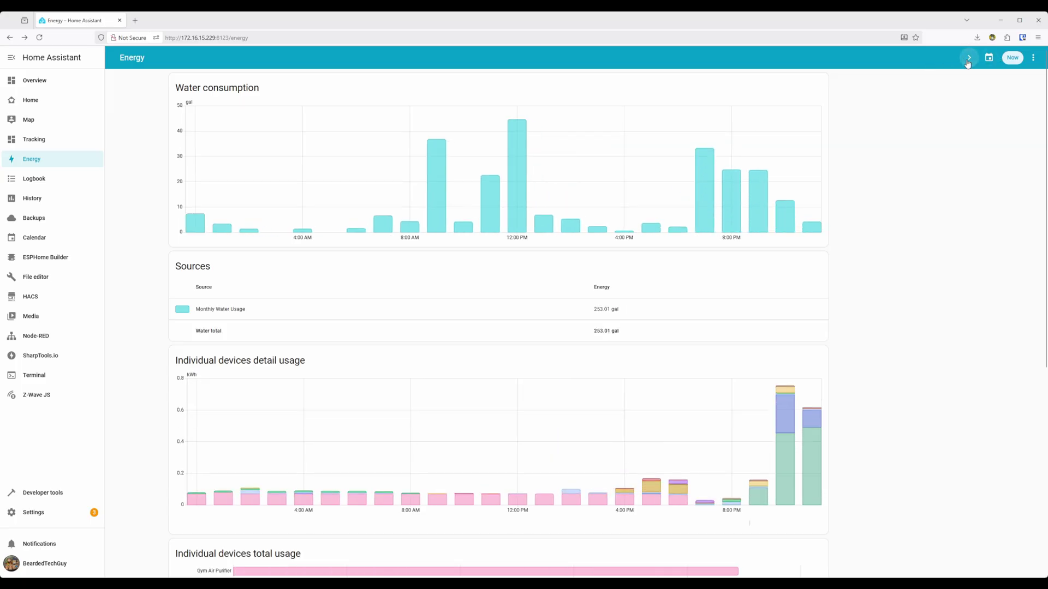
pyautogui.click(968, 59)
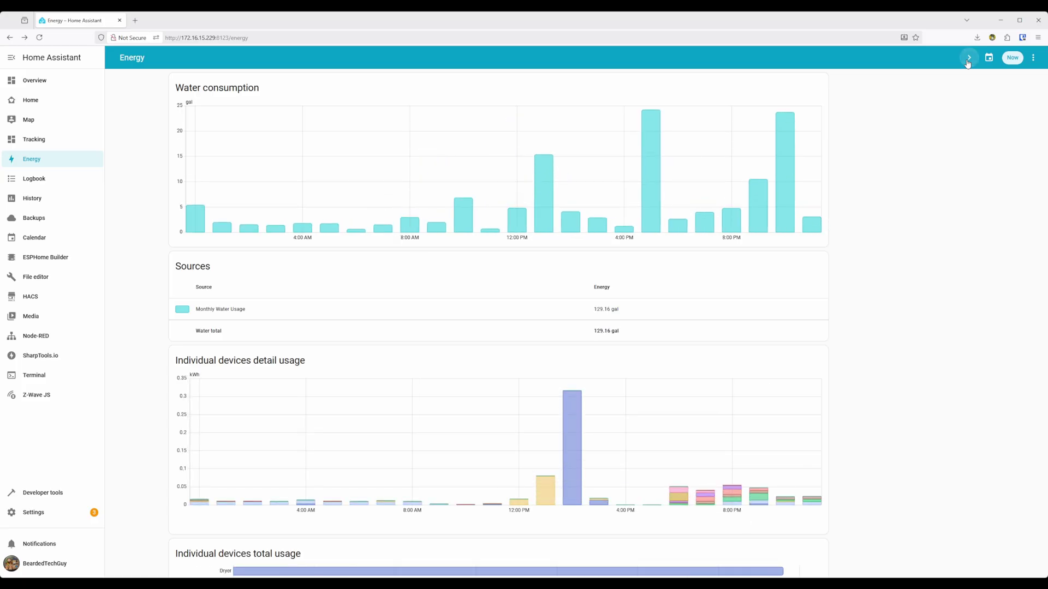
pyautogui.click(968, 60)
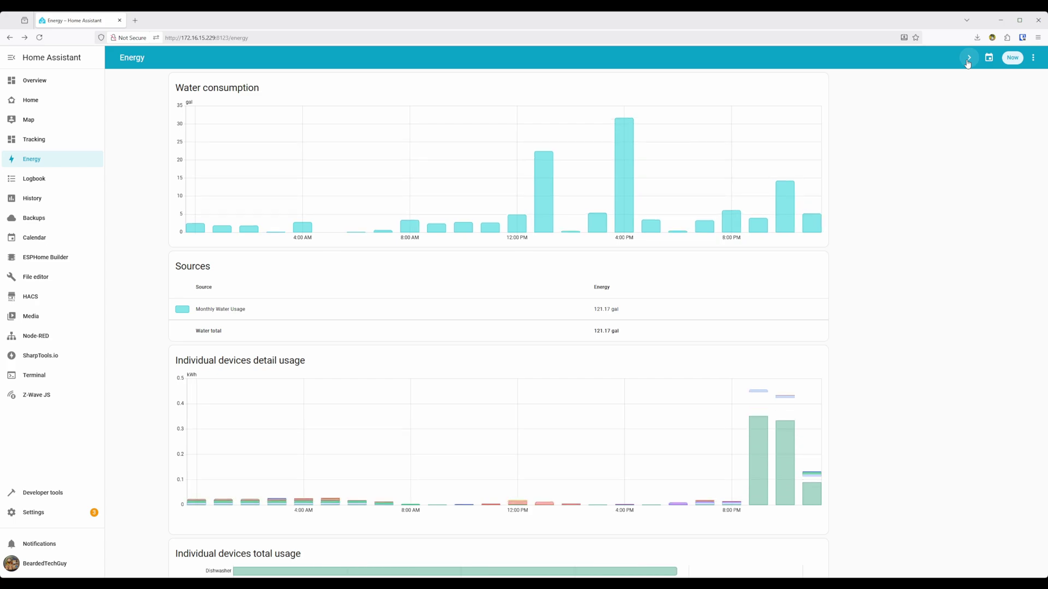
pyautogui.click(968, 60)
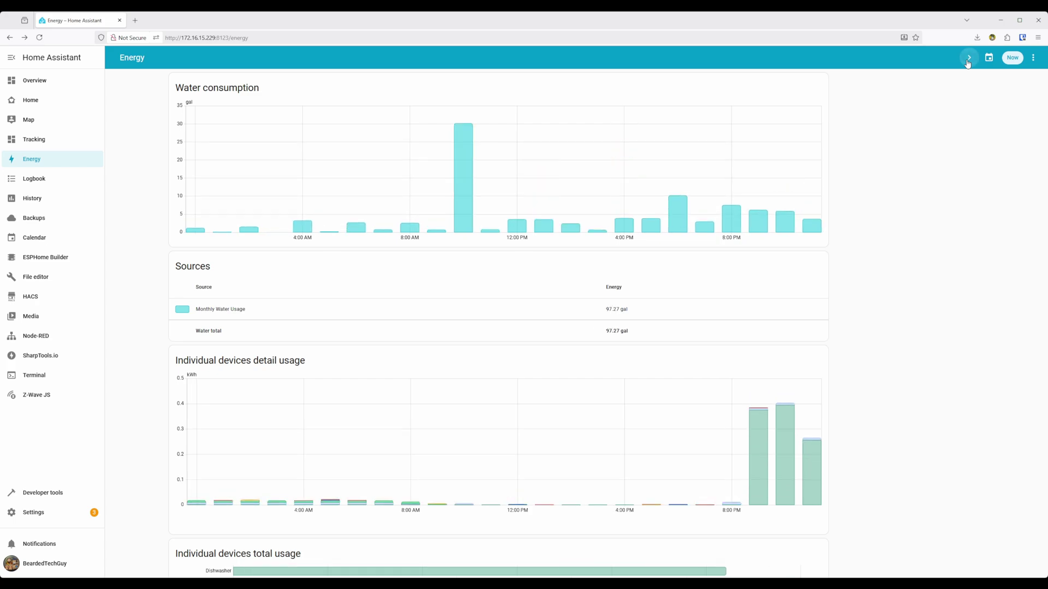
pyautogui.click(968, 60)
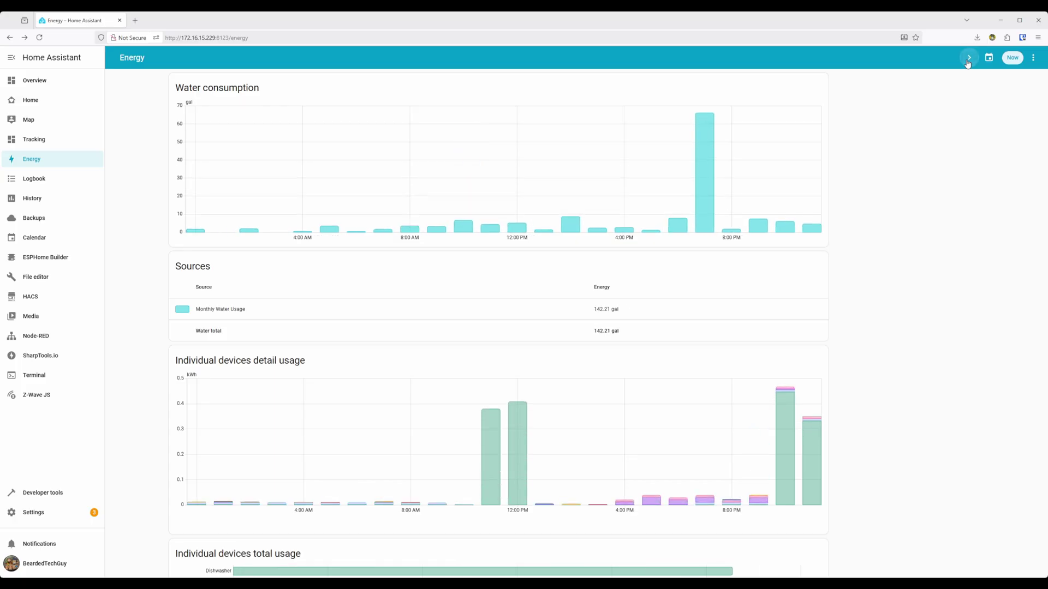
pyautogui.click(968, 60)
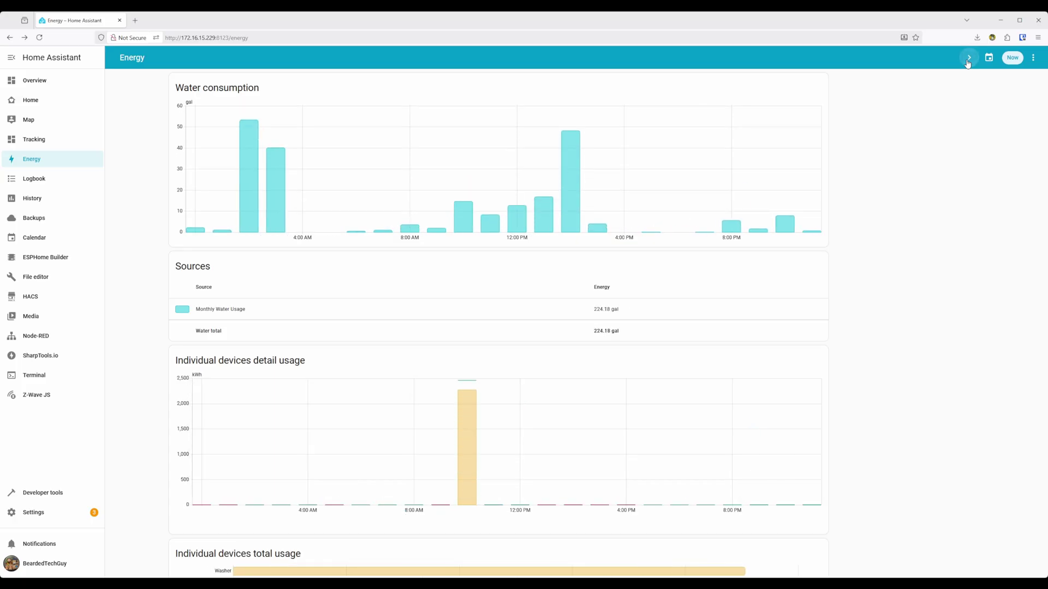